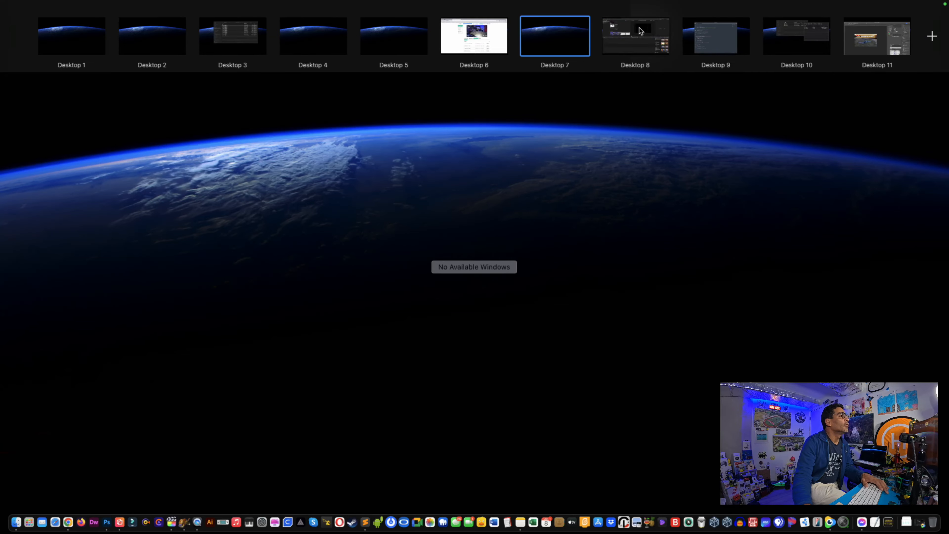
pyautogui.click(639, 29)
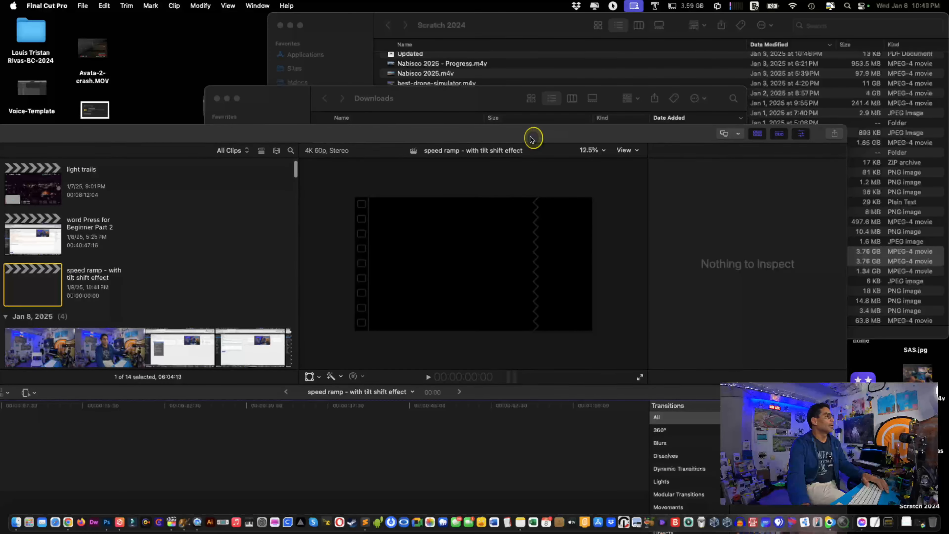
pyautogui.click(365, 40)
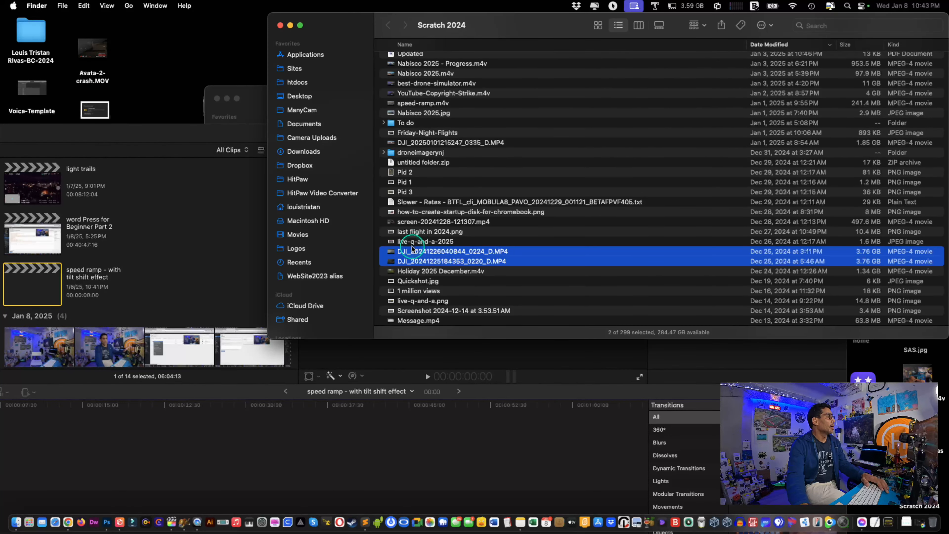
pyautogui.moveTo(394, 254); pyautogui.dragTo(347, 441)
pyautogui.moveTo(332, 136); pyautogui.dragTo(500, 34)
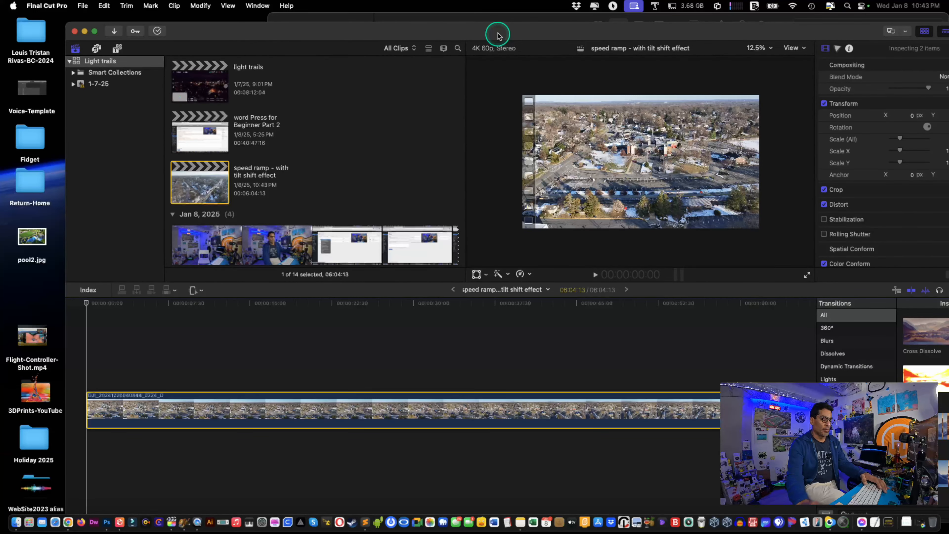
pyautogui.hotkey('shift', 'z')
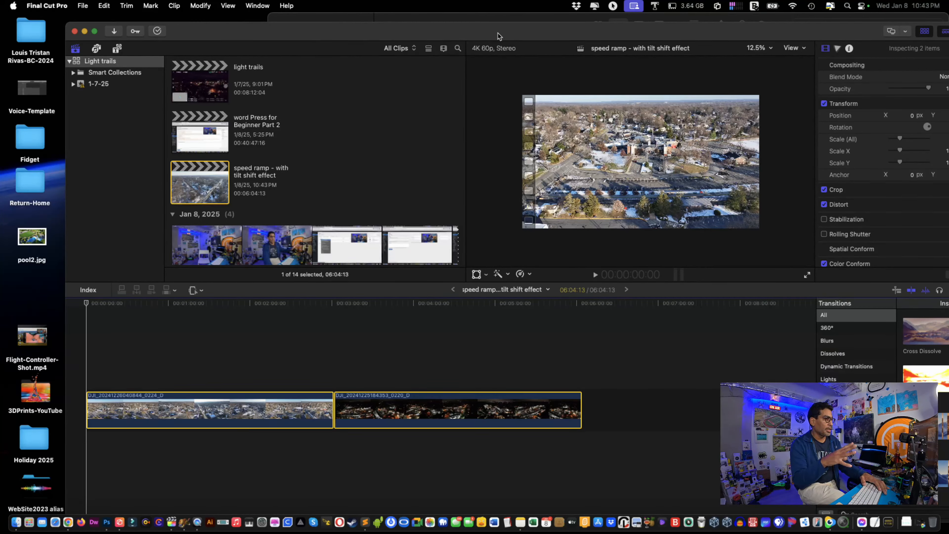
pyautogui.click(356, 20)
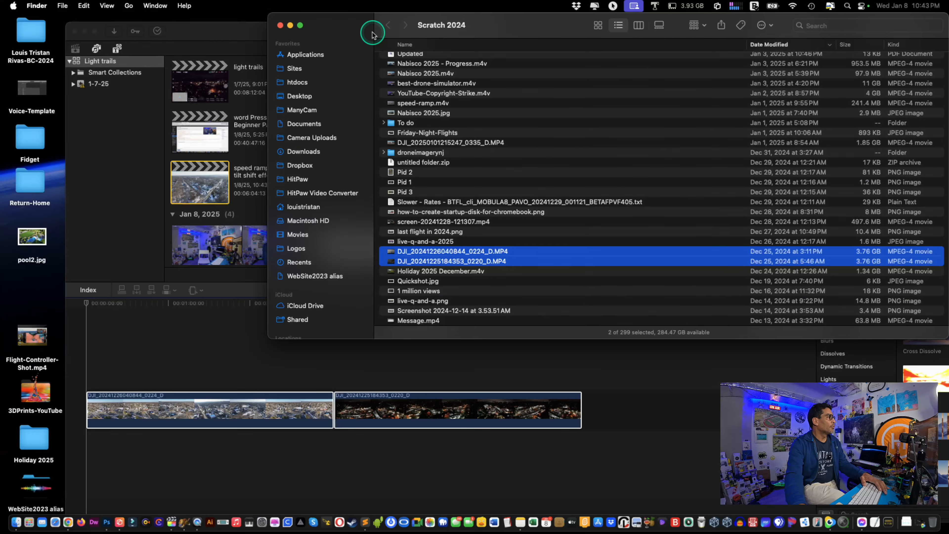
pyautogui.click(280, 25)
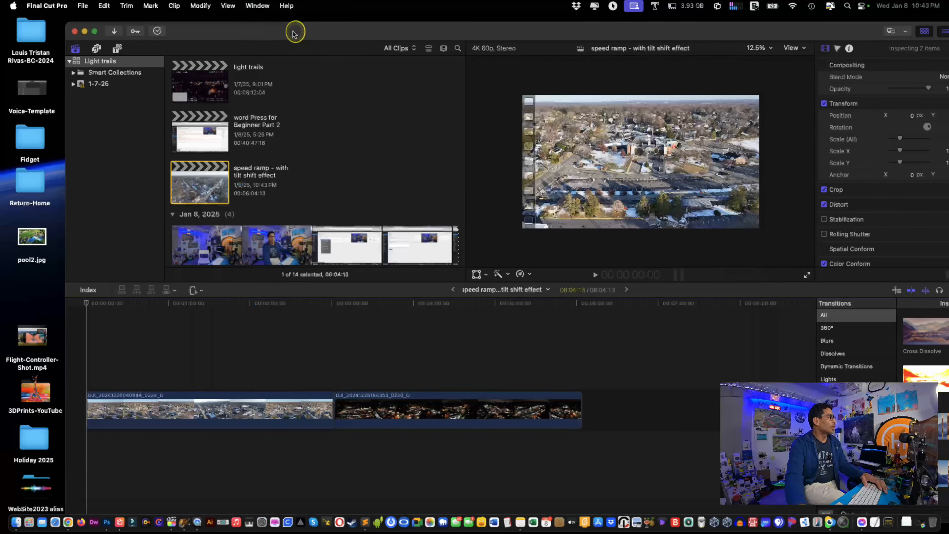
# Step: Connect the Galaxy MP3 from the Downloads folder beneath the two video clips and close the folder
pyautogui.moveTo(297, 32); pyautogui.dragTo(389, 150)
pyautogui.click(298, 95)
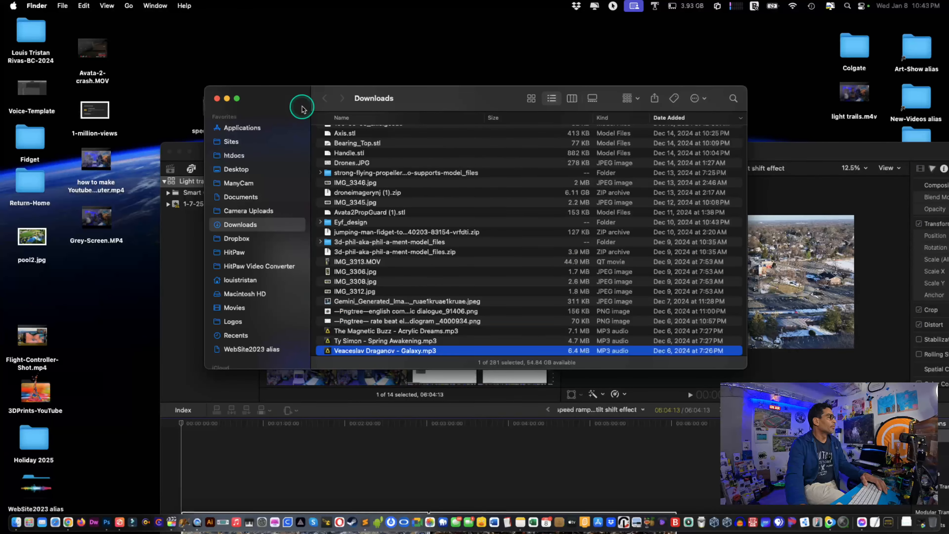
pyautogui.moveTo(326, 350); pyautogui.dragTo(314, 471)
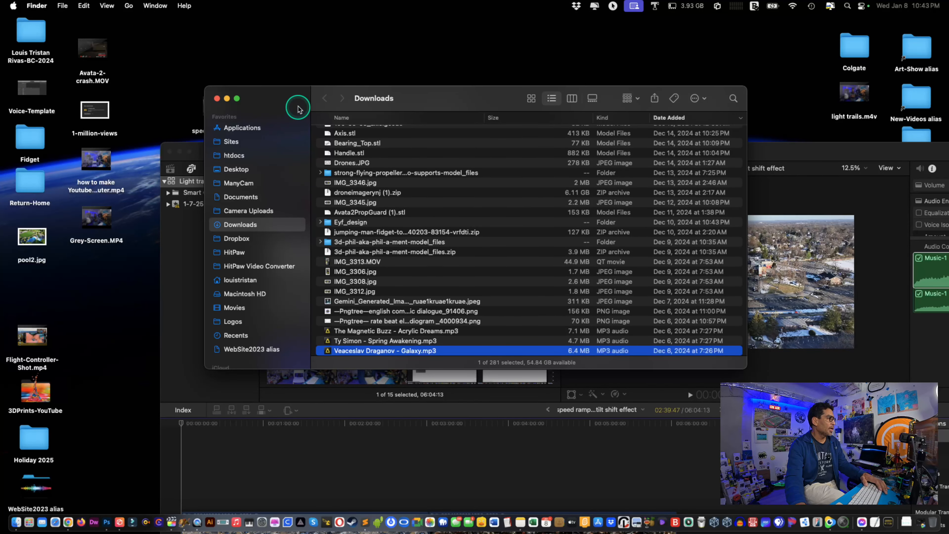
pyautogui.click(218, 98)
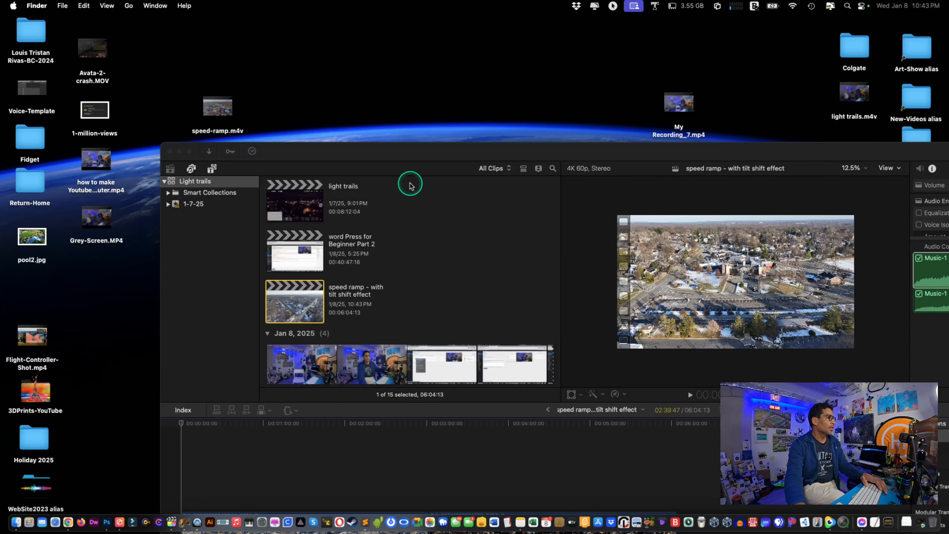
pyautogui.moveTo(409, 151); pyautogui.dragTo(252, 26)
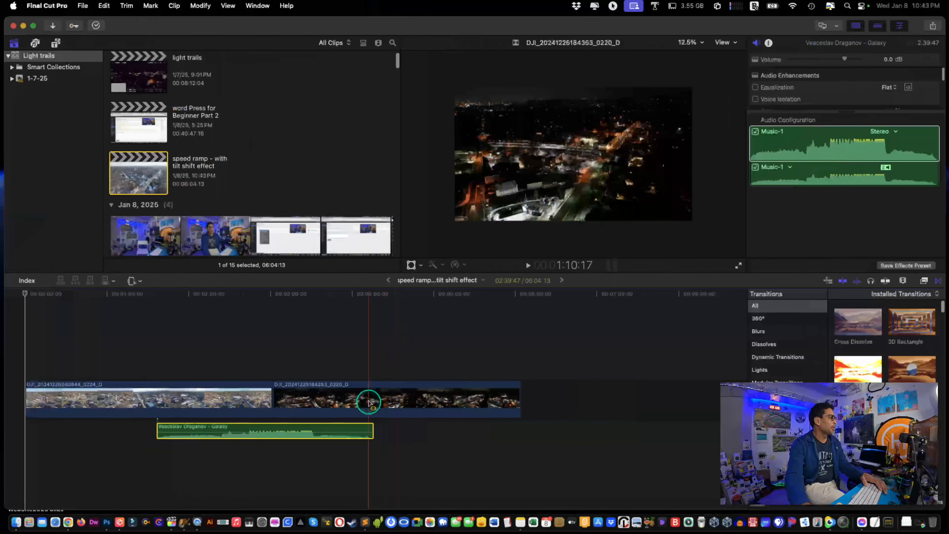
# Step: Remove the Galaxy music clip from the timeline and undo the media additions
pyautogui.moveTo(275, 427); pyautogui.dragTo(253, 428)
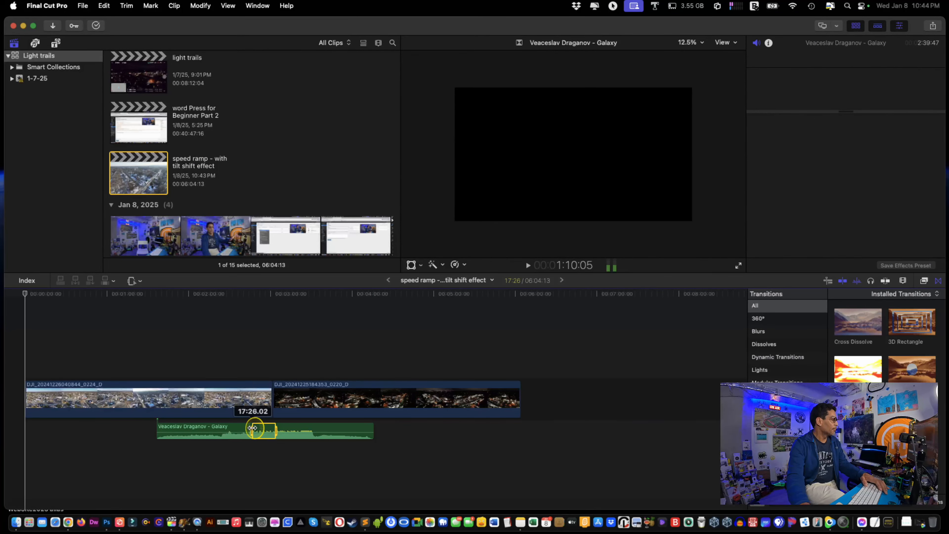
pyautogui.press('Delete')
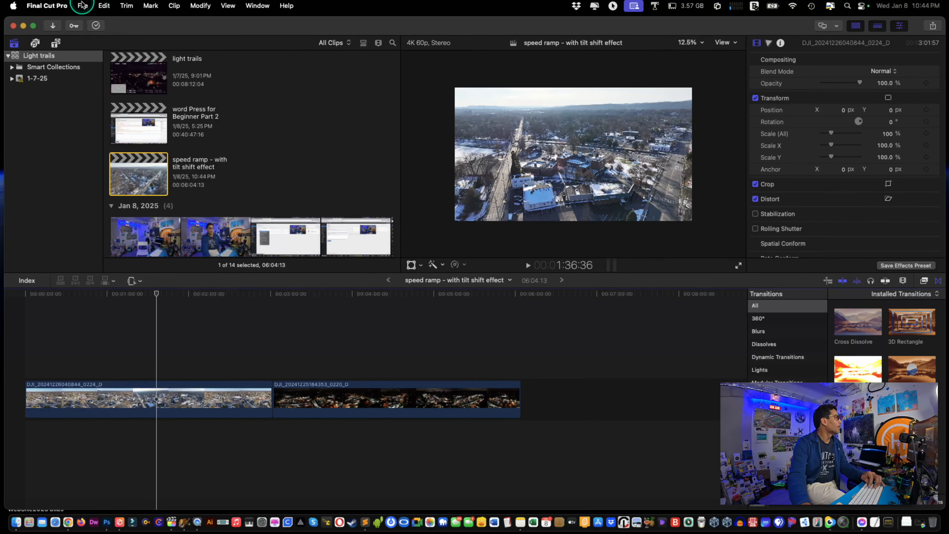
pyautogui.click(102, 5)
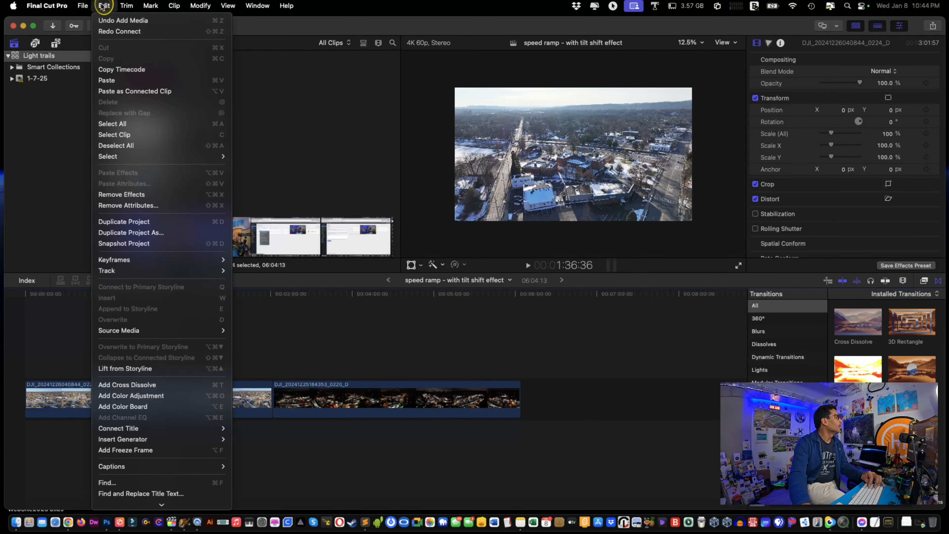
pyautogui.click(103, 21)
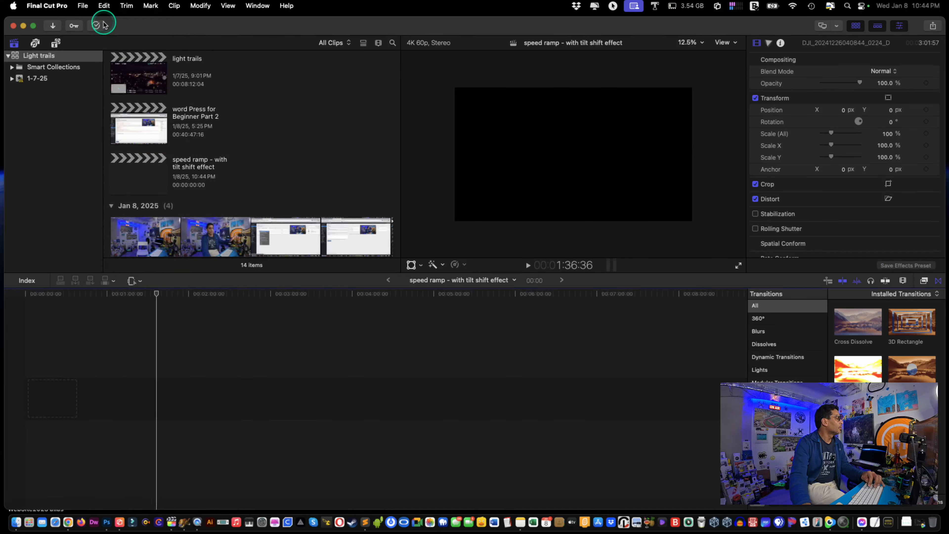
pyautogui.press('super+shift+z')
pyautogui.press('super+shift+z')
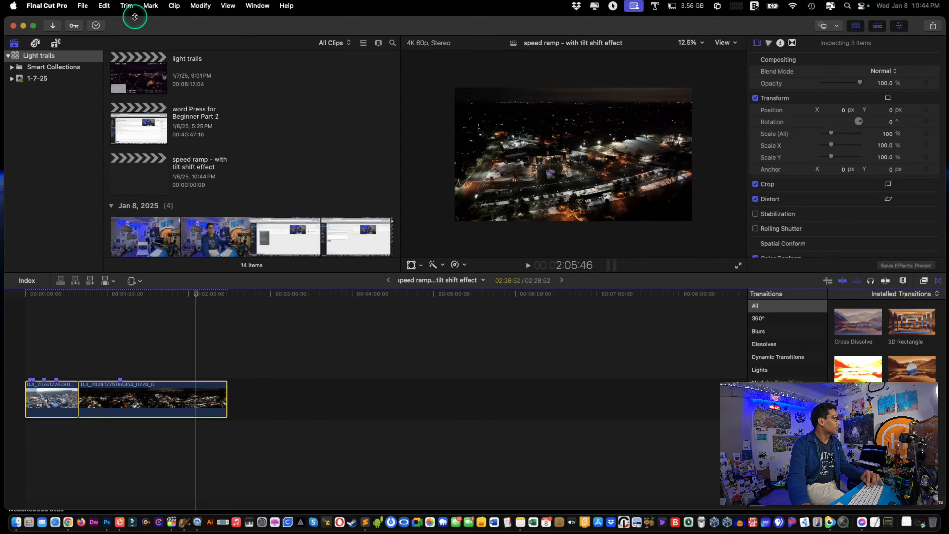
# Step: Select both video clips of the earlier edit in the timeline and delete them
pyautogui.doubleClick(148, 28)
pyautogui.click(370, 409)
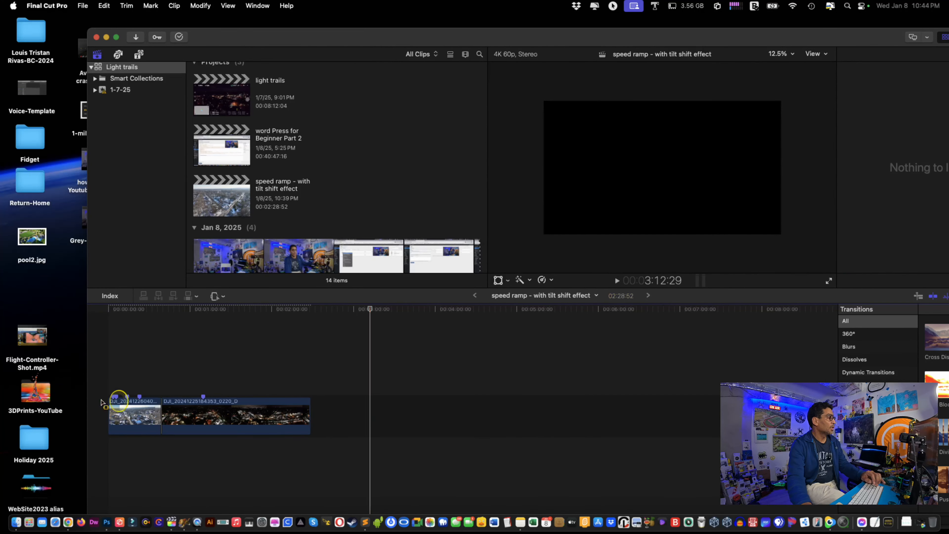
pyautogui.click(156, 354)
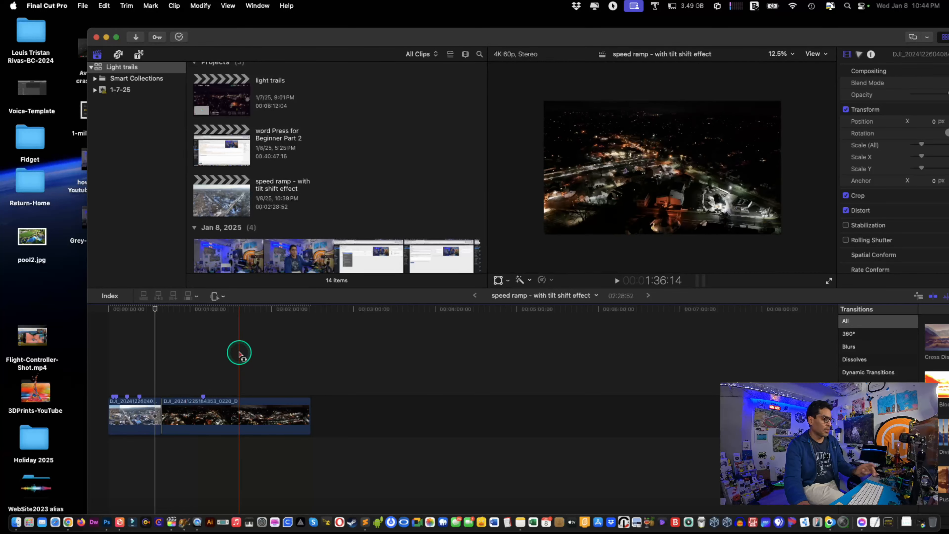
pyautogui.click(404, 417)
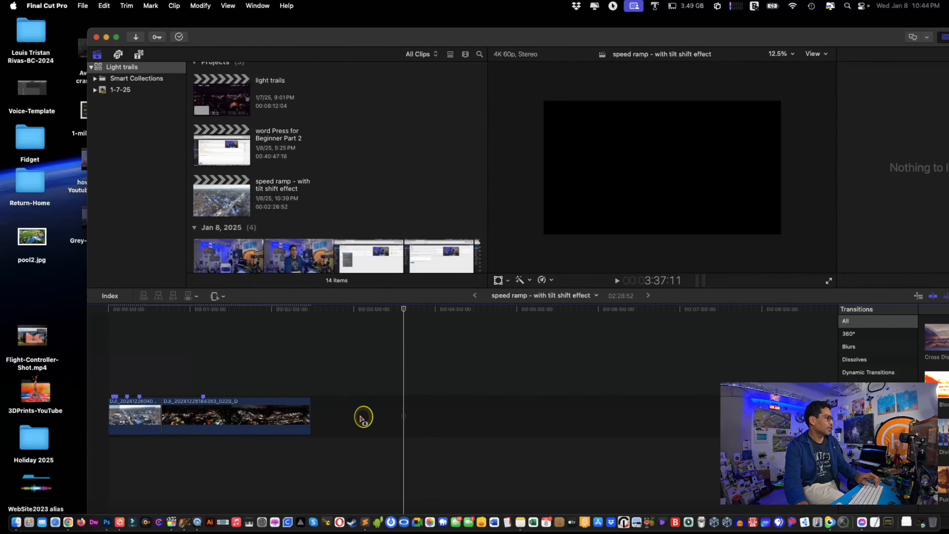
pyautogui.click(356, 394)
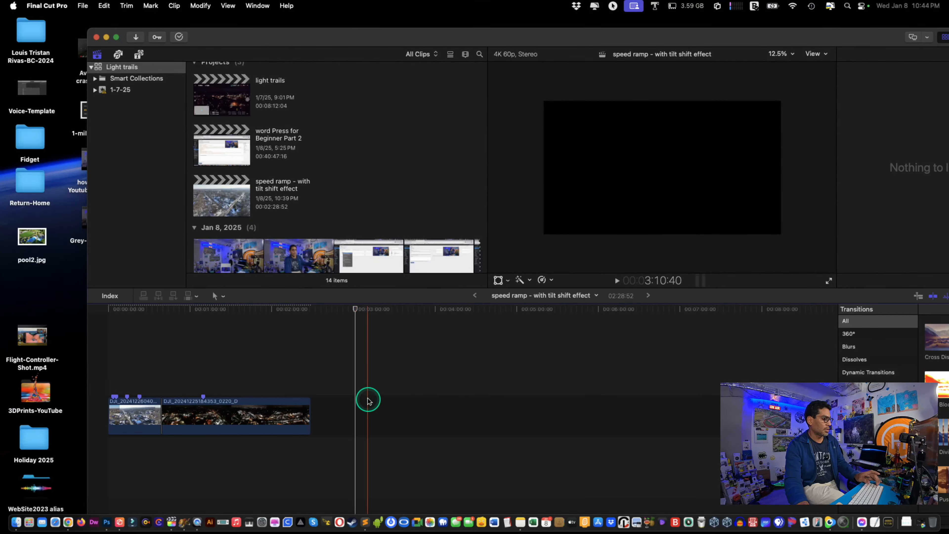
pyautogui.click(291, 399)
pyautogui.moveTo(291, 398); pyautogui.dragTo(116, 384)
pyautogui.press('Delete')
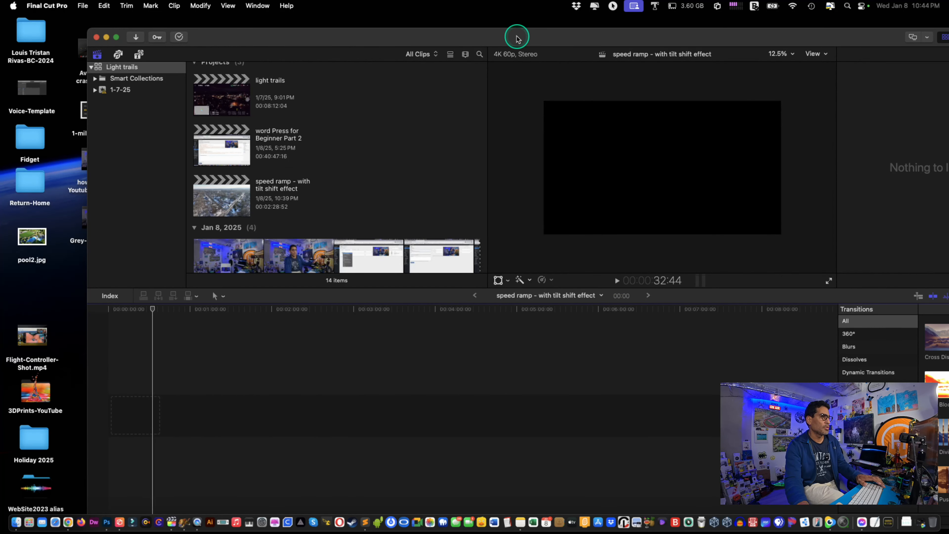
pyautogui.moveTo(517, 37); pyautogui.dragTo(402, 22)
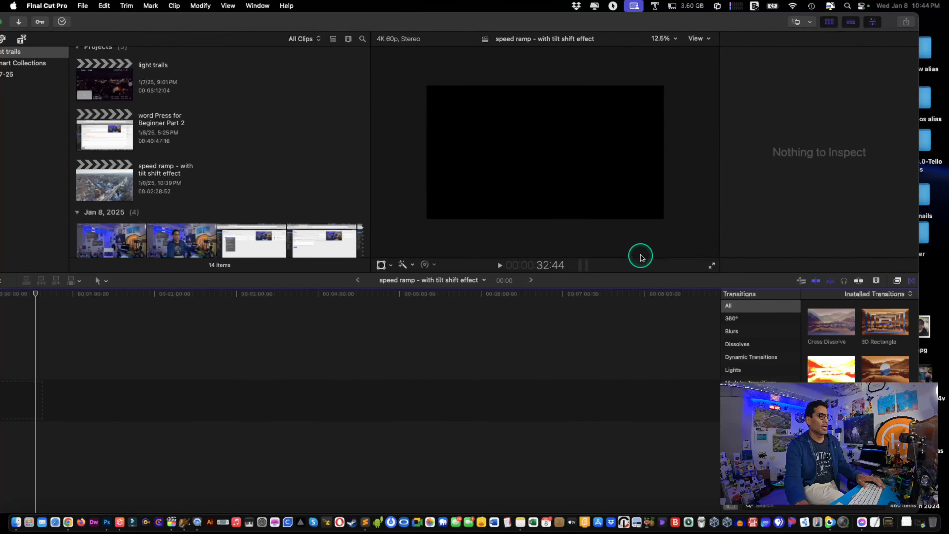
pyautogui.click(943, 489)
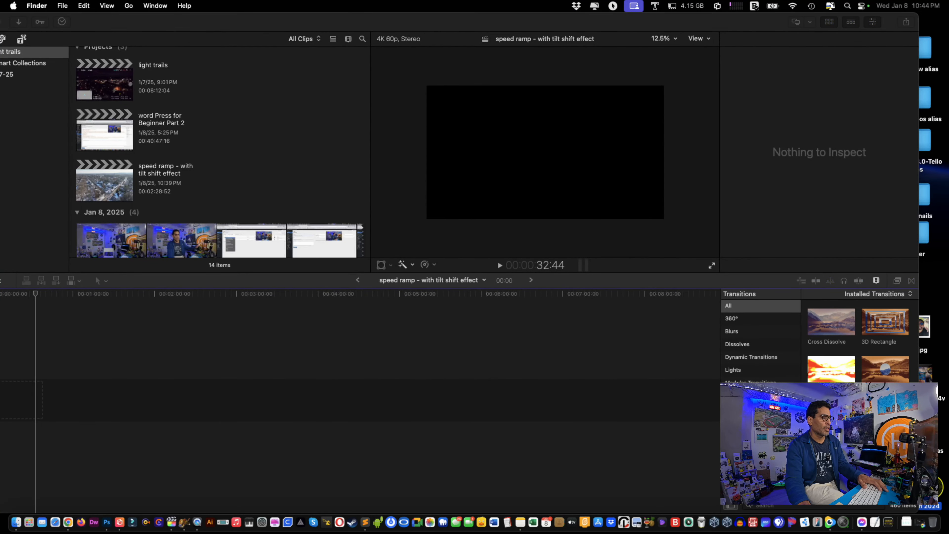
pyautogui.doubleClick(940, 485)
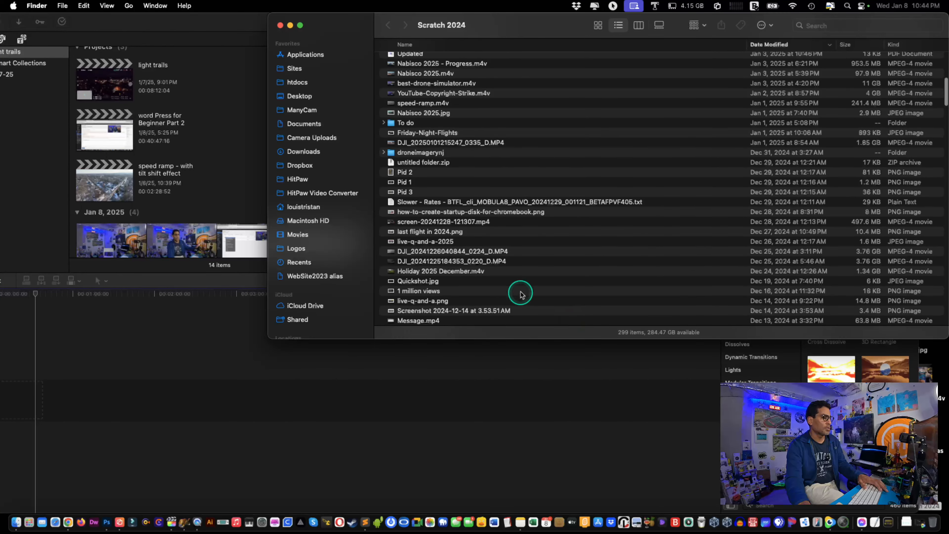
pyautogui.click(423, 252)
pyautogui.keyDown('shift'); pyautogui.click(420, 261); pyautogui.keyUp('shift')
pyautogui.moveTo(420, 261); pyautogui.dragTo(306, 400)
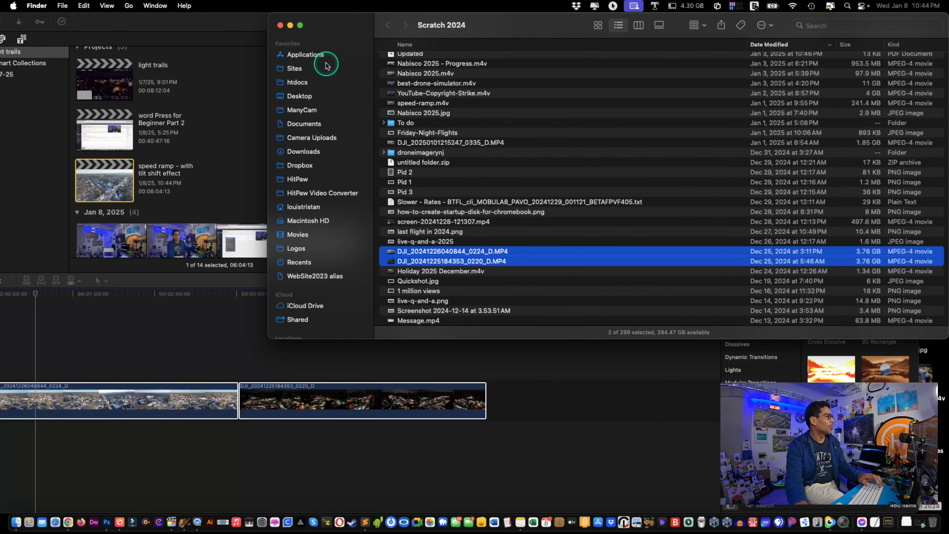
pyautogui.click(279, 27)
pyautogui.moveTo(280, 26); pyautogui.dragTo(150, 6)
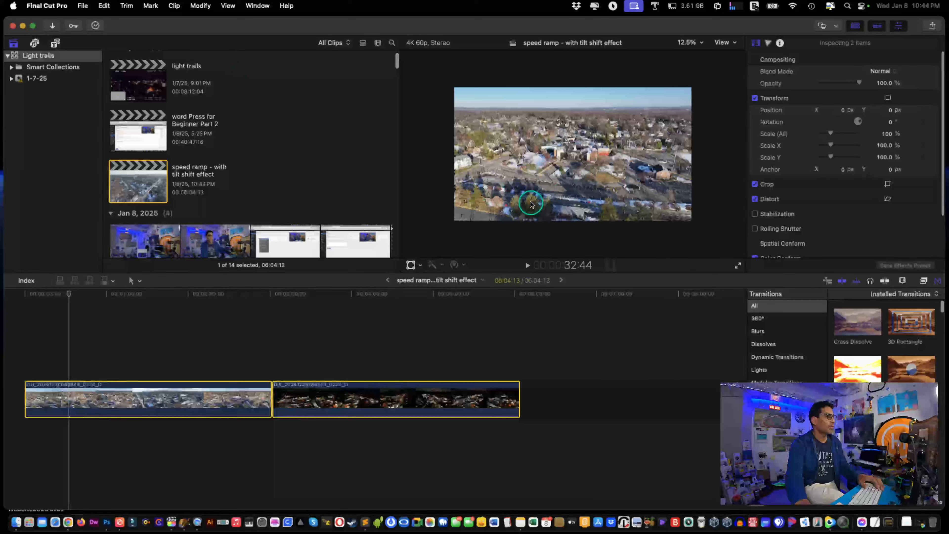
# Step: Add the Galaxy MP3 from the desktop to the timeline and connect it beneath the start of the first video clip
pyautogui.moveTo(736, 37); pyautogui.dragTo(568, 33)
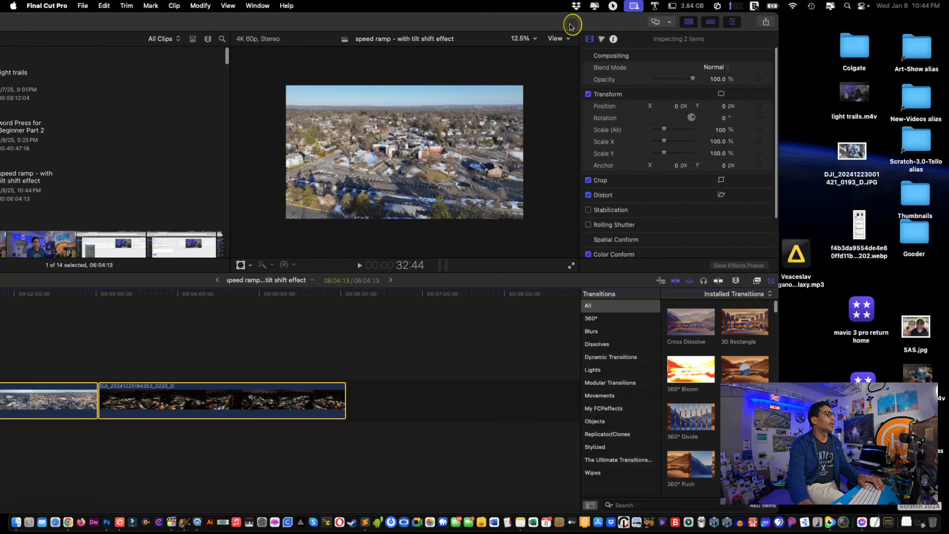
pyautogui.moveTo(802, 260); pyautogui.dragTo(492, 409)
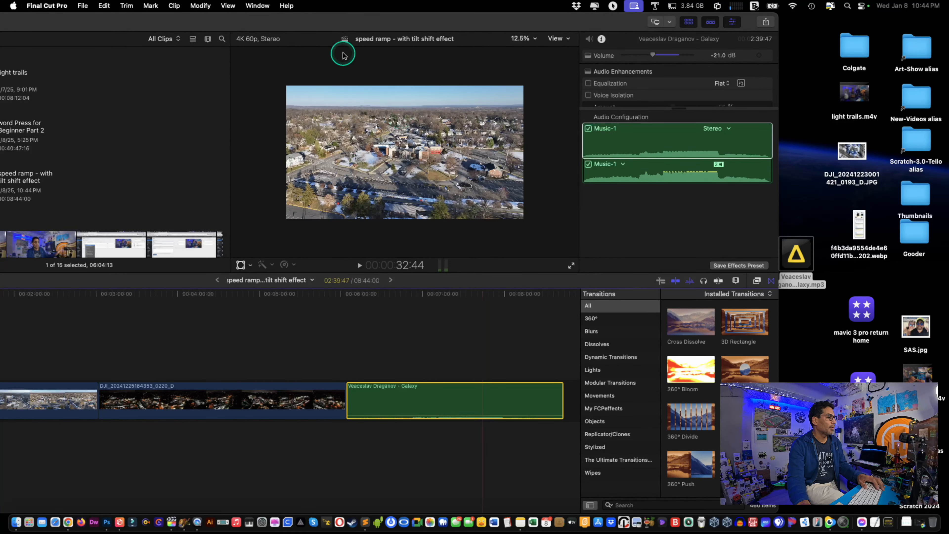
pyautogui.moveTo(301, 19); pyautogui.dragTo(531, 21)
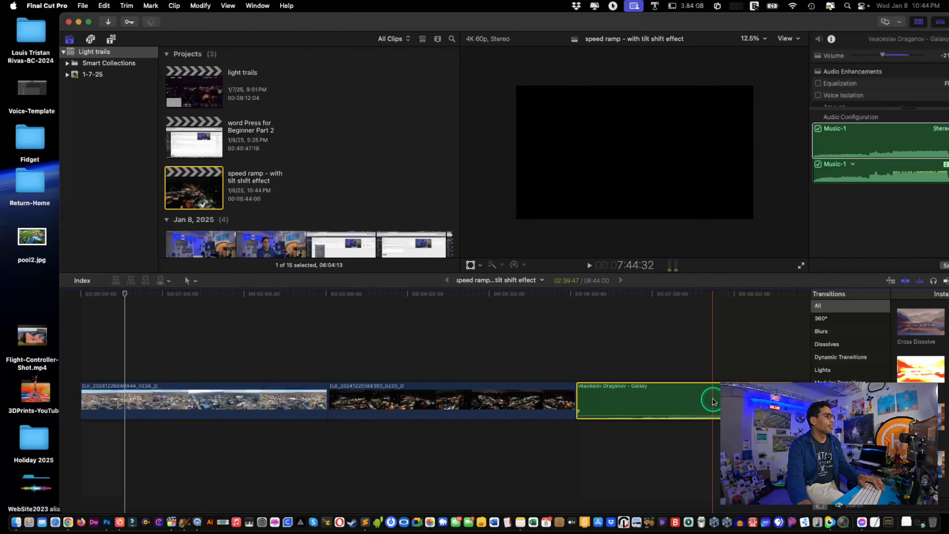
pyautogui.moveTo(685, 407); pyautogui.dragTo(187, 432)
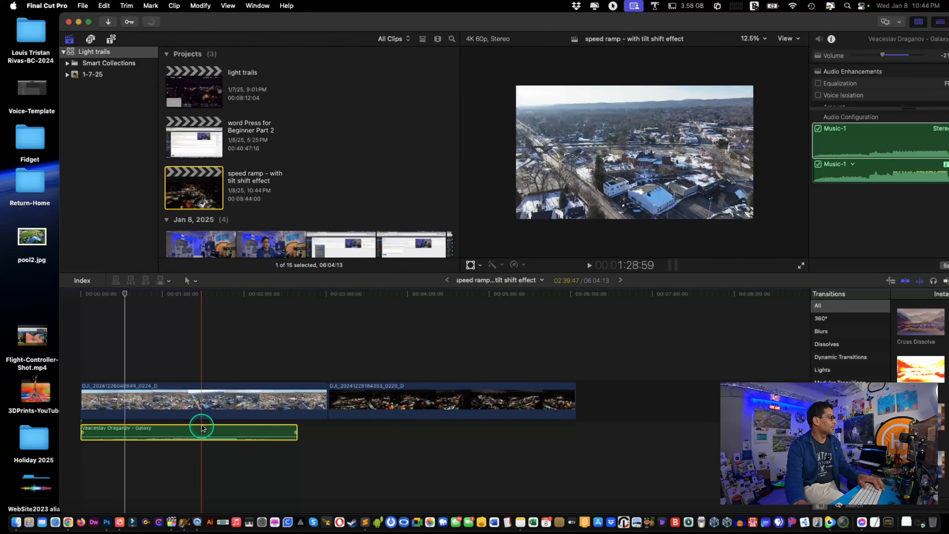
pyautogui.scroll(-10, 314, 57)
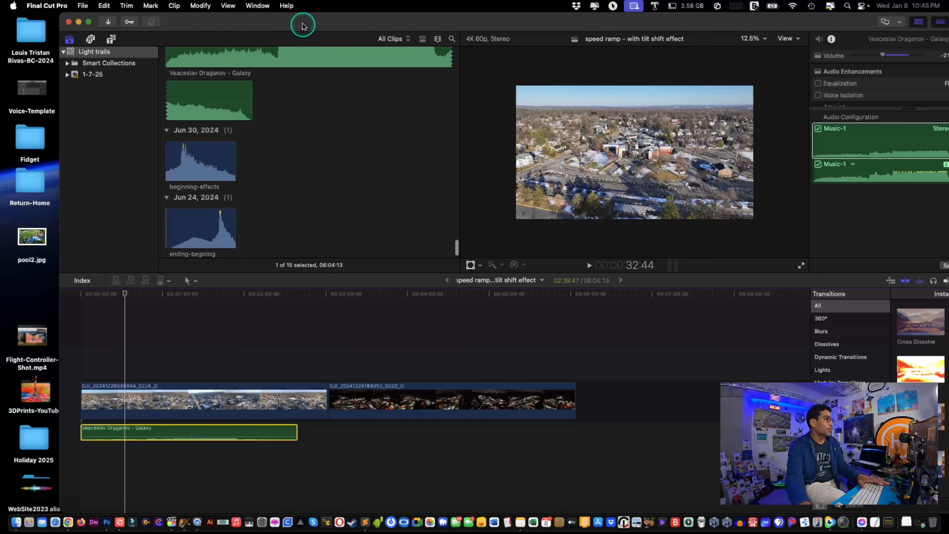
# Step: Select both video clips in the timeline and set their custom speed rate to 140% with Ripple on
pyautogui.moveTo(303, 26); pyautogui.dragTo(390, 25)
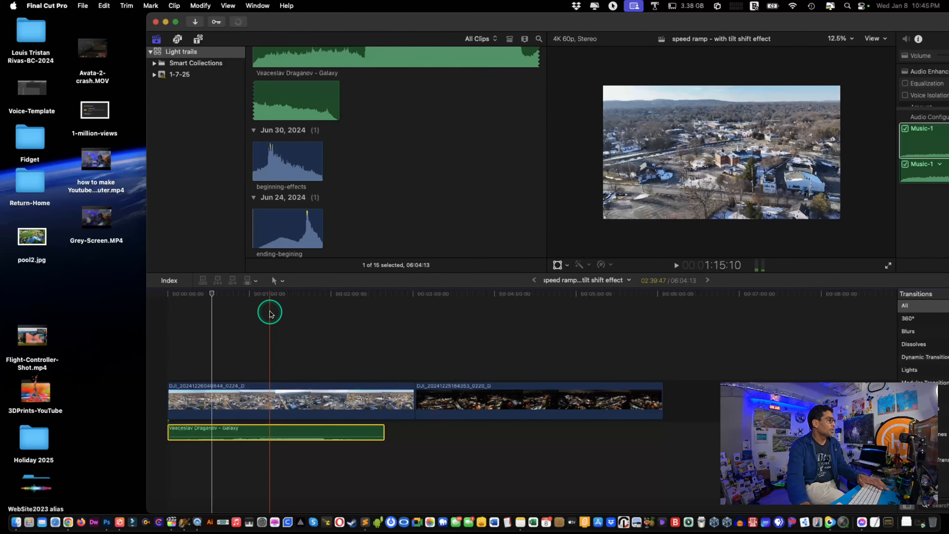
pyautogui.moveTo(260, 313); pyautogui.dragTo(518, 400)
pyautogui.hscroll(1, 536, 362)
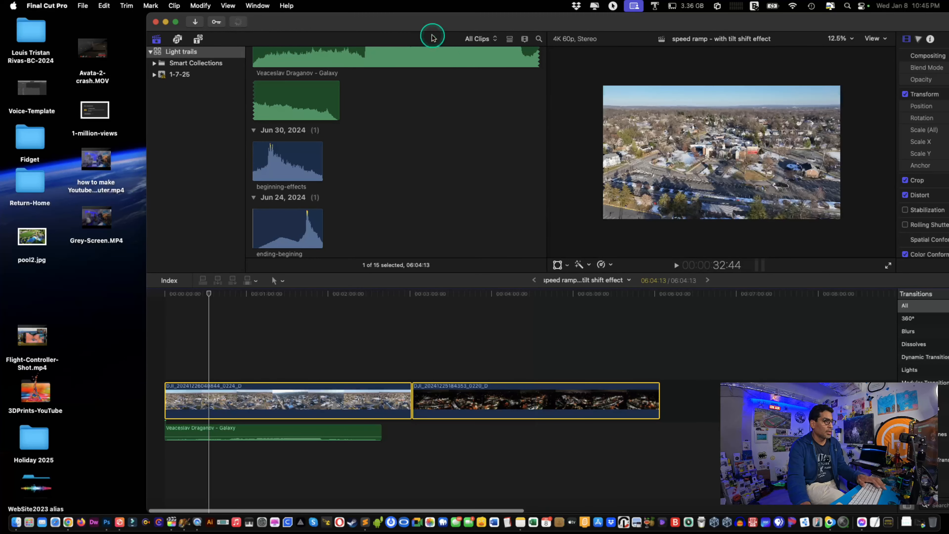
pyautogui.click(288, 4)
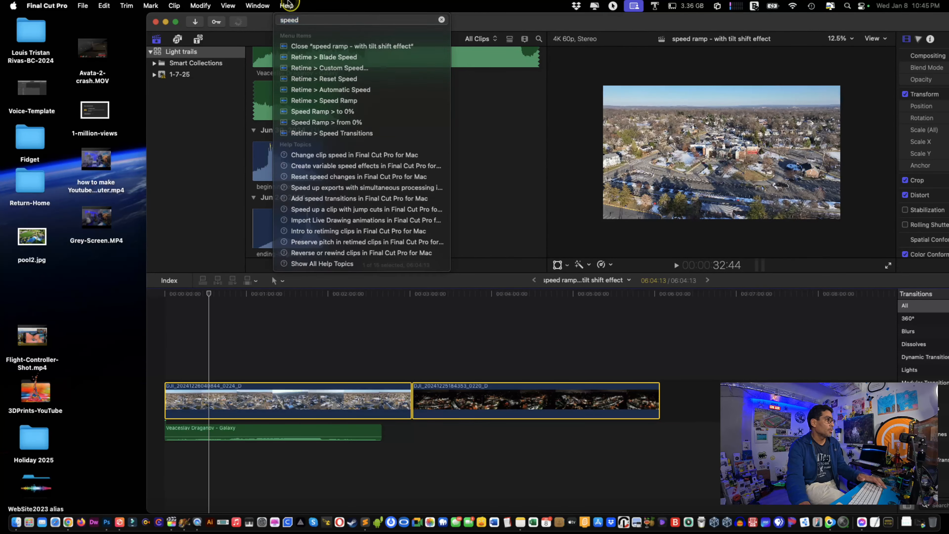
pyautogui.click(202, 9)
pyautogui.click(182, 24)
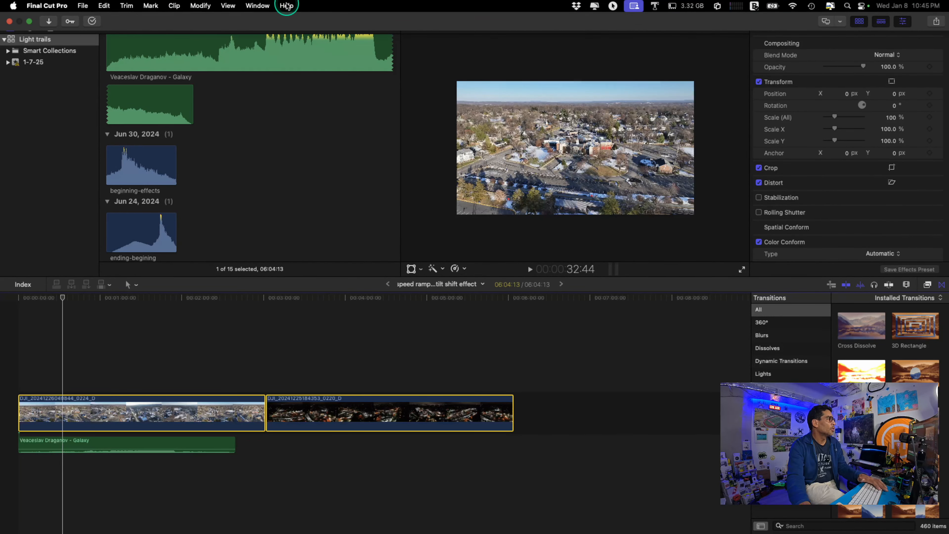
pyautogui.click(287, 5)
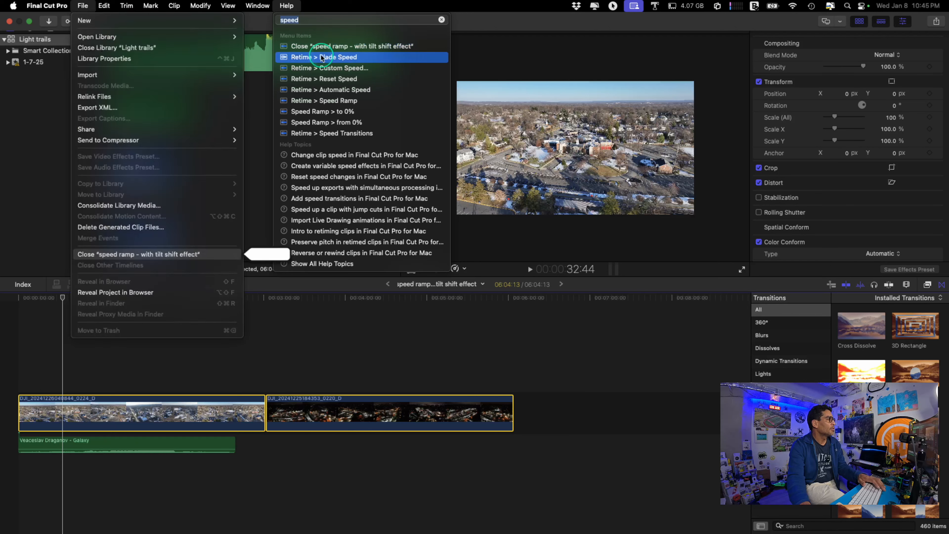
pyautogui.click(322, 71)
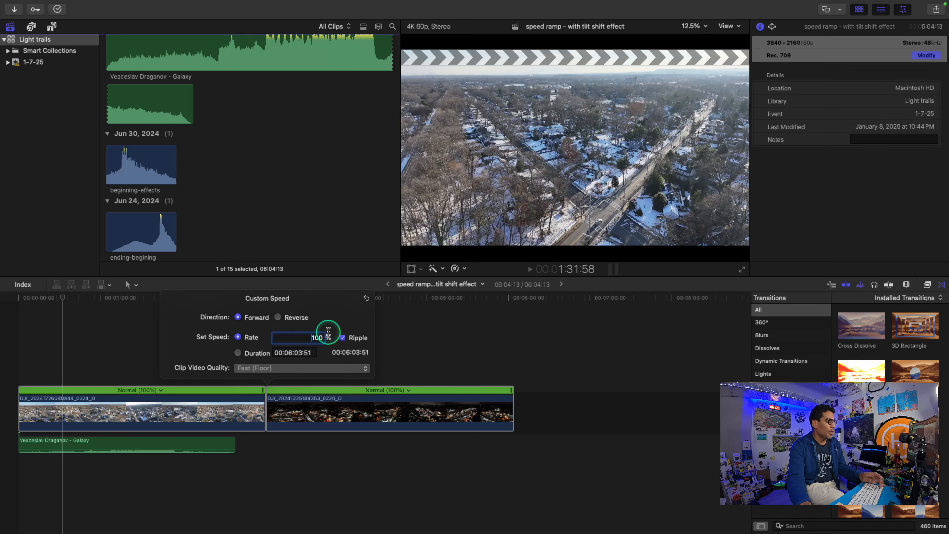
pyautogui.write('140')
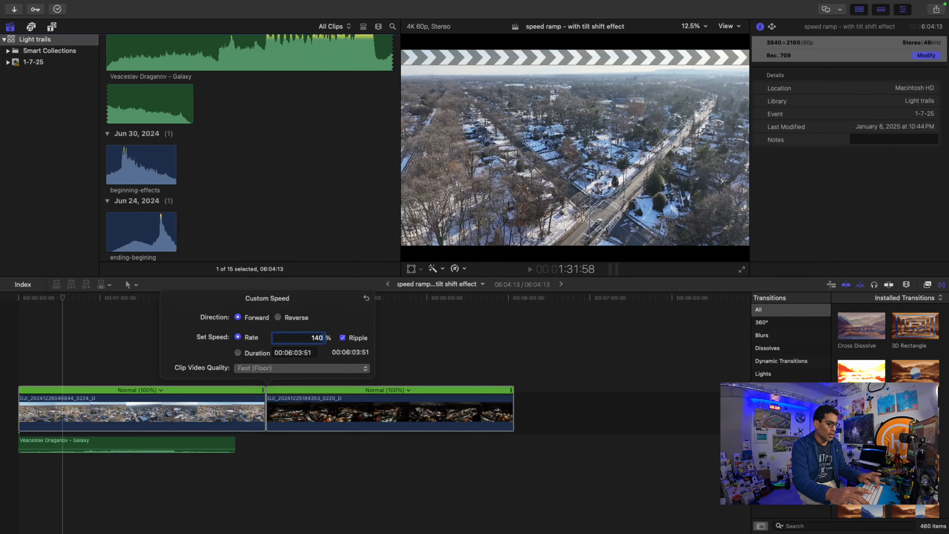
pyautogui.press('Return')
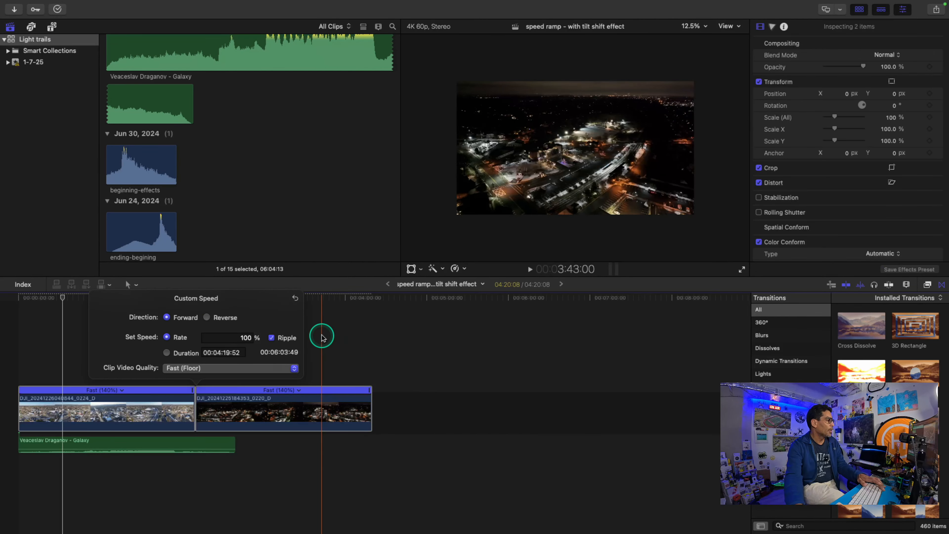
pyautogui.click(370, 329)
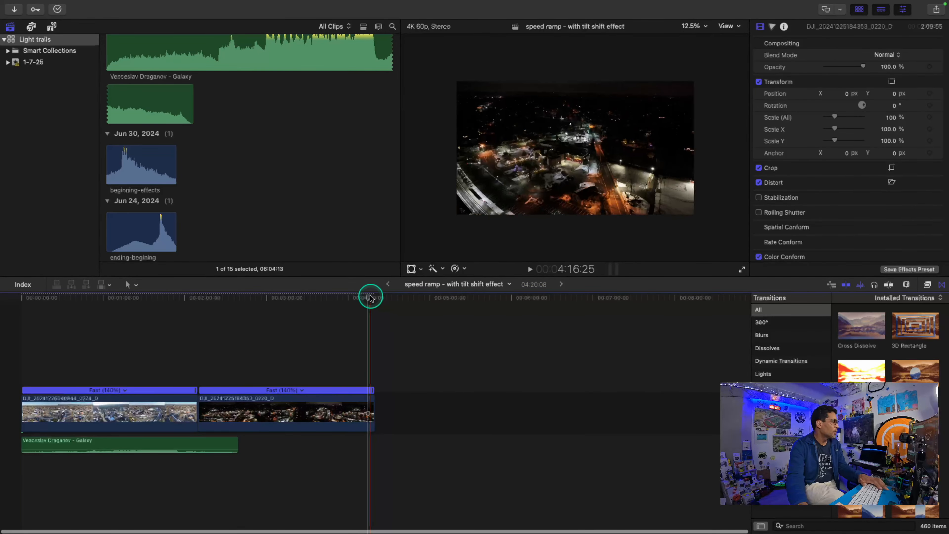
# Step: Blade the first video clip at 18:57 and delete the section before the cut
pyautogui.moveTo(370, 297); pyautogui.dragTo(14, 306)
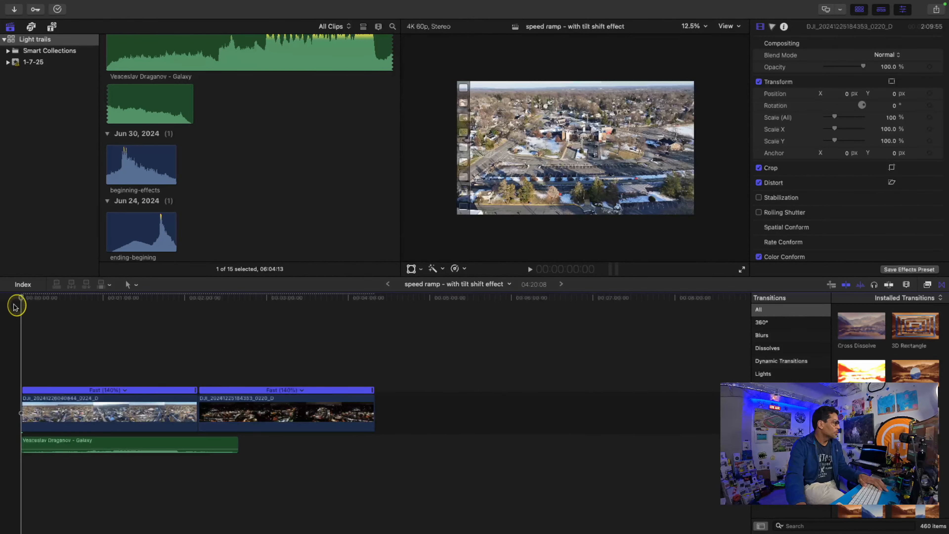
pyautogui.press('super+equal')
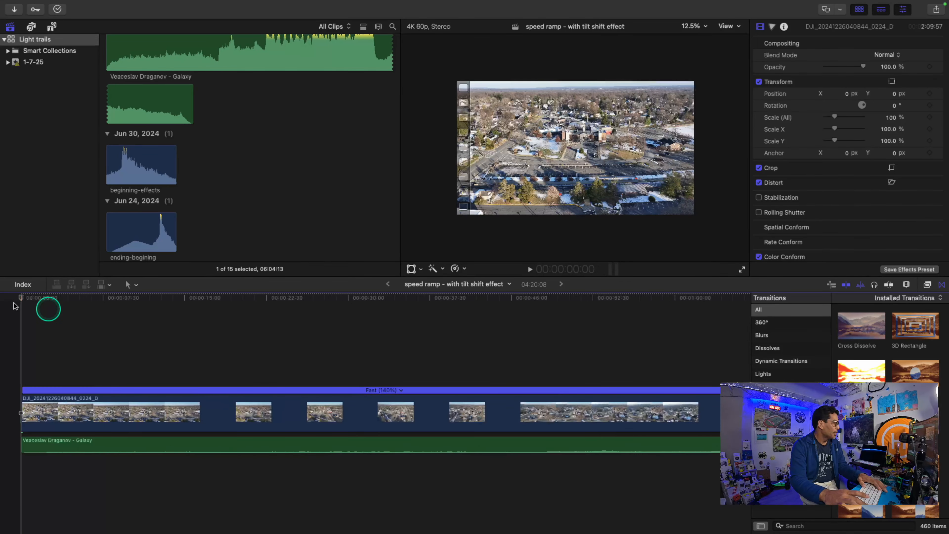
pyautogui.press('super+equal')
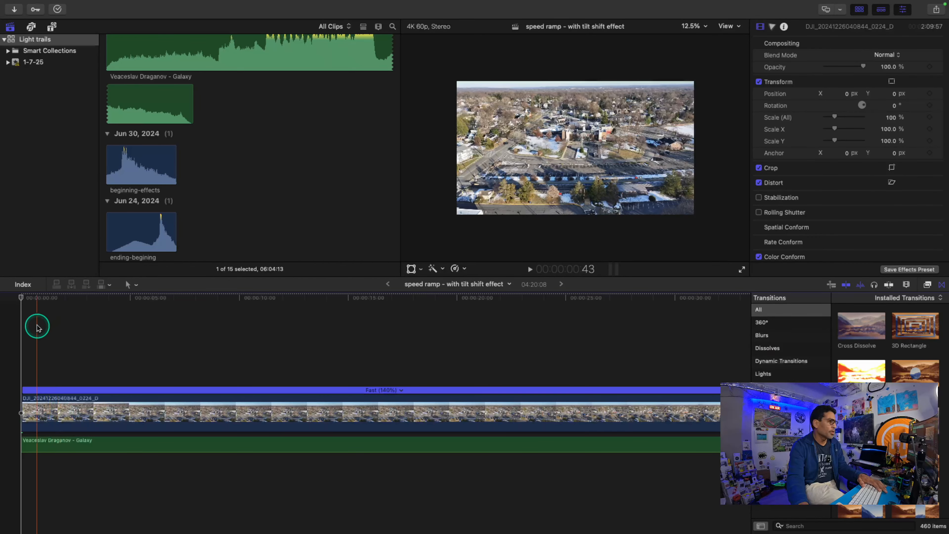
pyautogui.moveTo(48, 334); pyautogui.dragTo(435, 348)
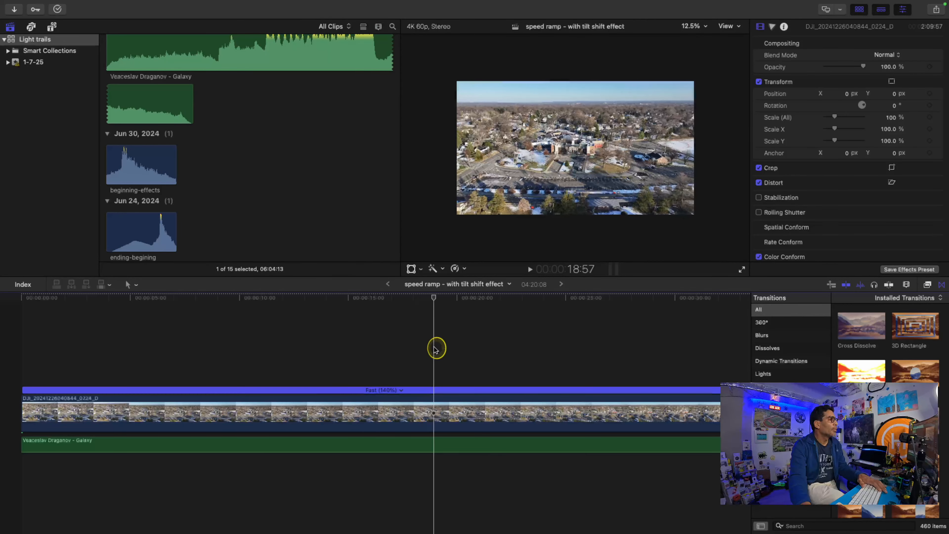
pyautogui.press('b')
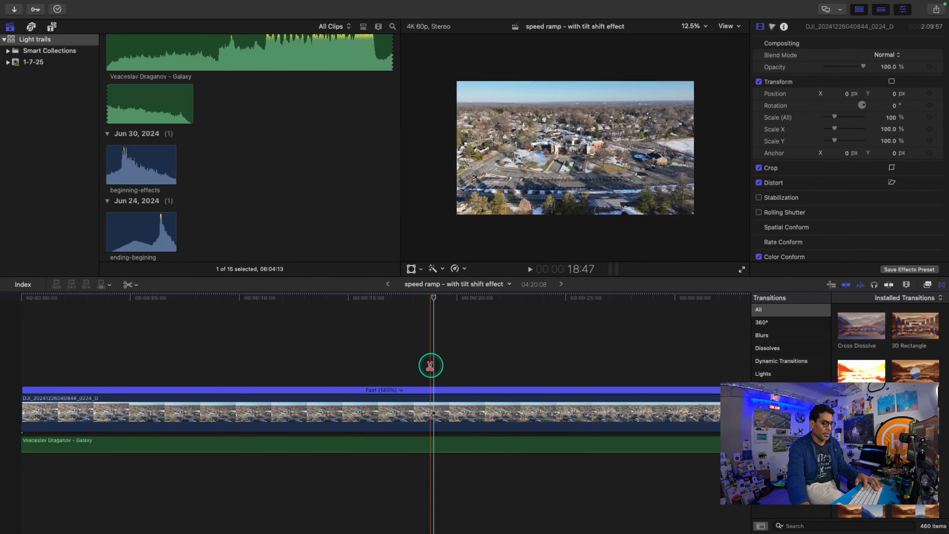
pyautogui.click(434, 403)
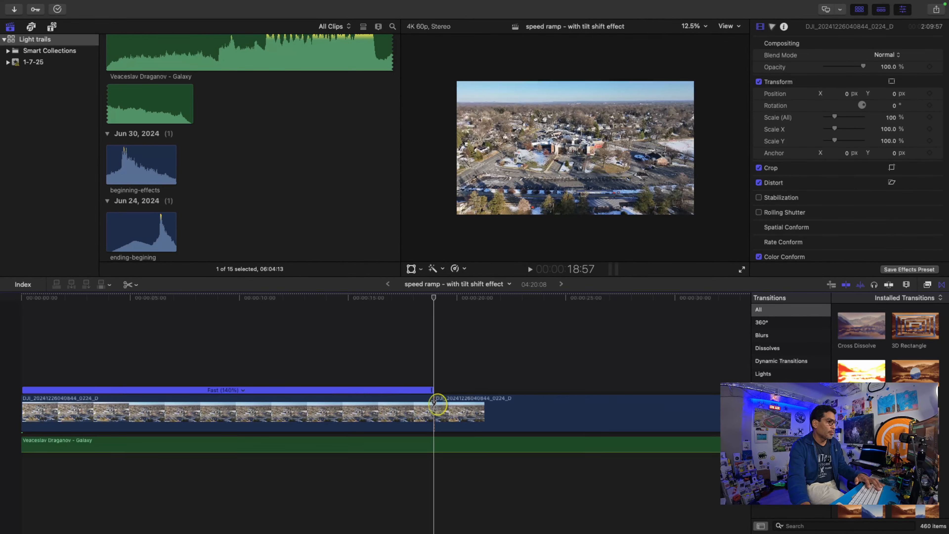
pyautogui.press('a')
pyautogui.click(387, 410)
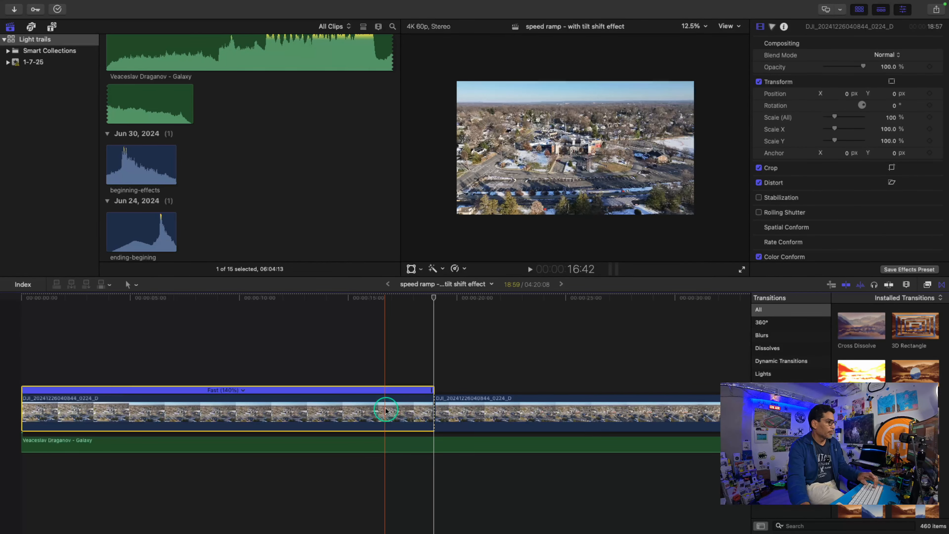
pyautogui.press('BackSpace')
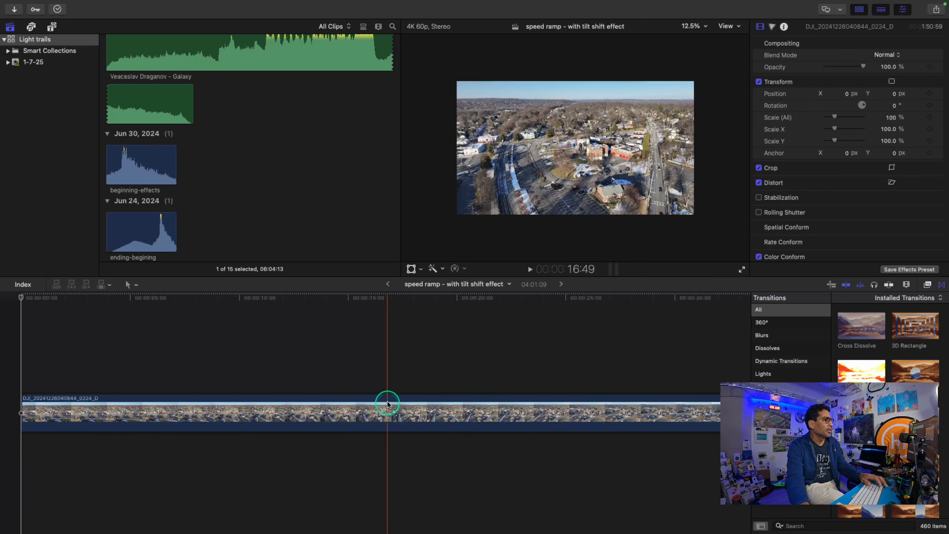
# Step: Lift the trimmed daytime clip out of the primary storyline, and undo the lift
pyautogui.click(377, 391)
pyautogui.press('cmd+minus')
pyautogui.press('cmd+minus')
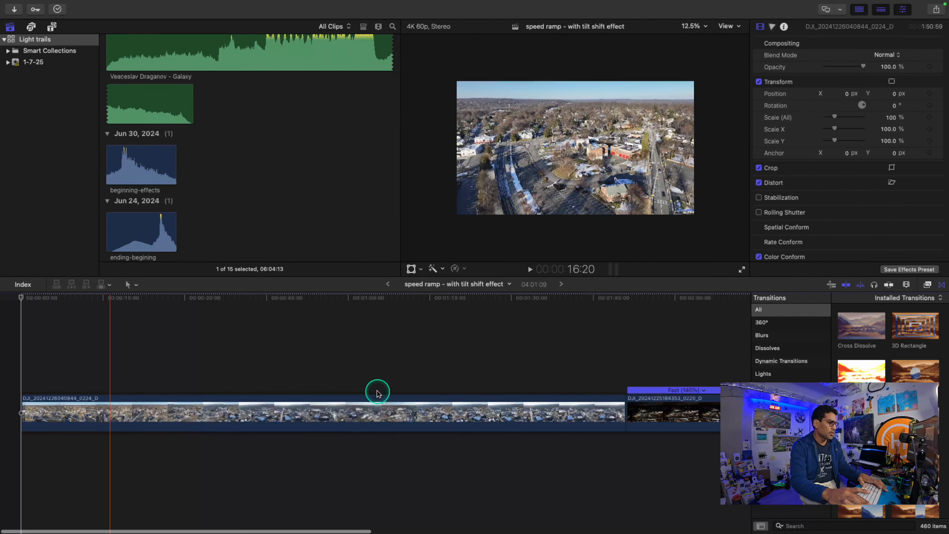
pyautogui.press('cmd+minus')
pyautogui.press('cmd+minus')
pyautogui.press('cmd+equal')
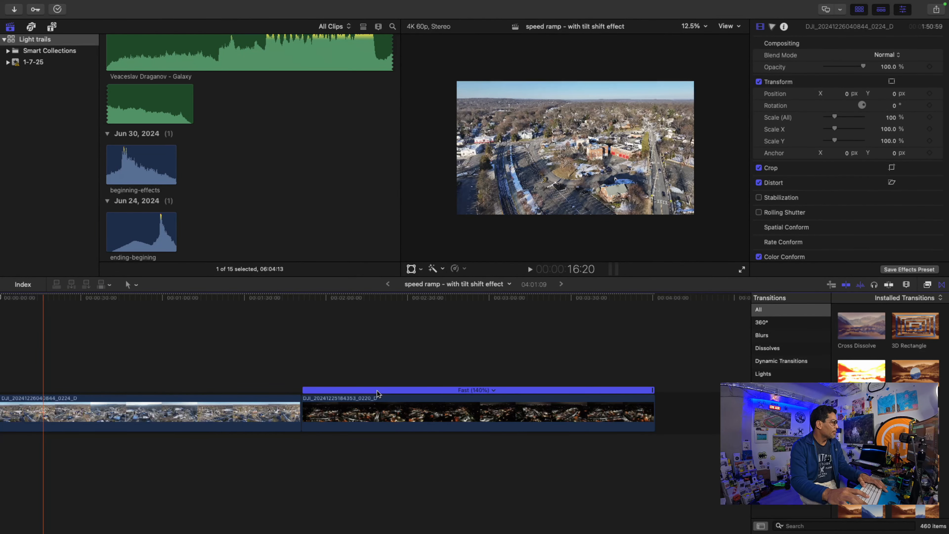
pyautogui.hscroll(-2, 374, 390)
pyautogui.click(370, 389)
pyautogui.click(193, 401)
pyautogui.click(18, 297)
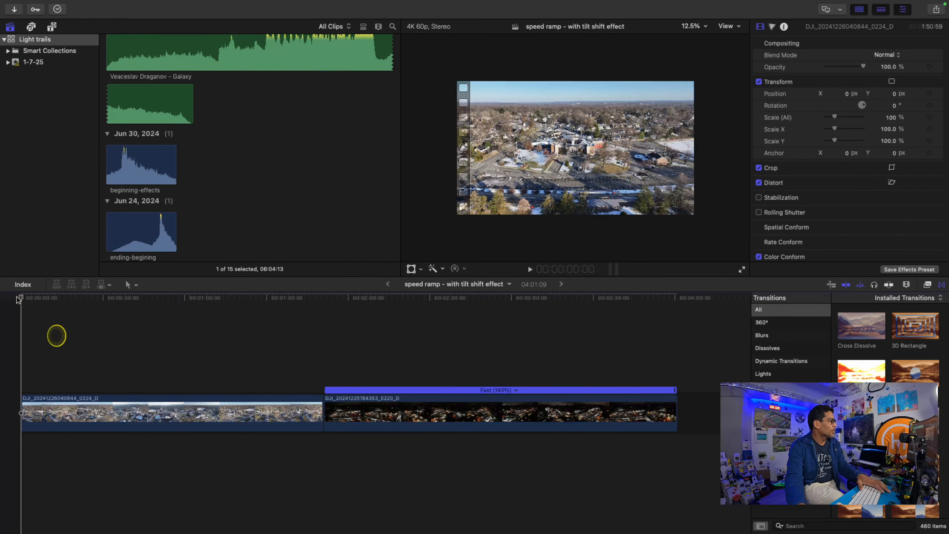
pyautogui.hscroll(1, 19, 299)
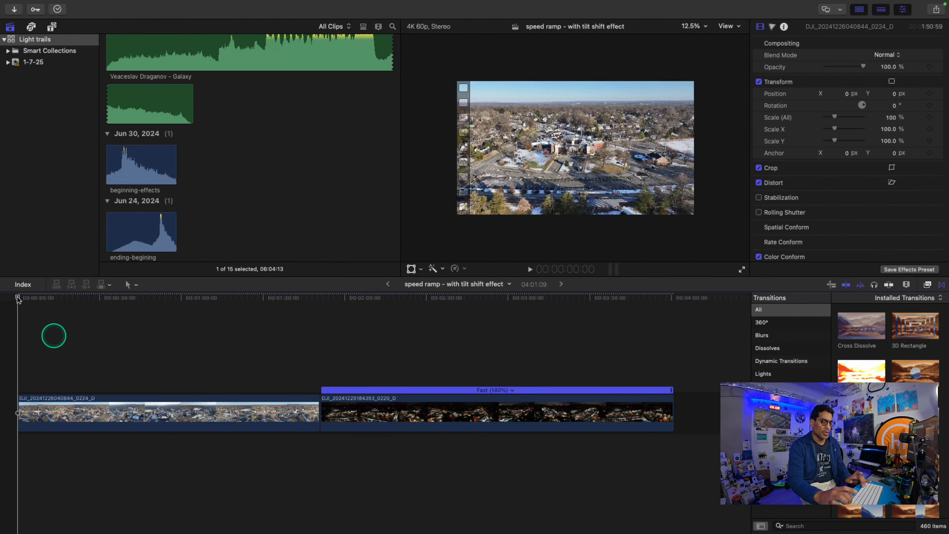
pyautogui.press('alt+super+Up')
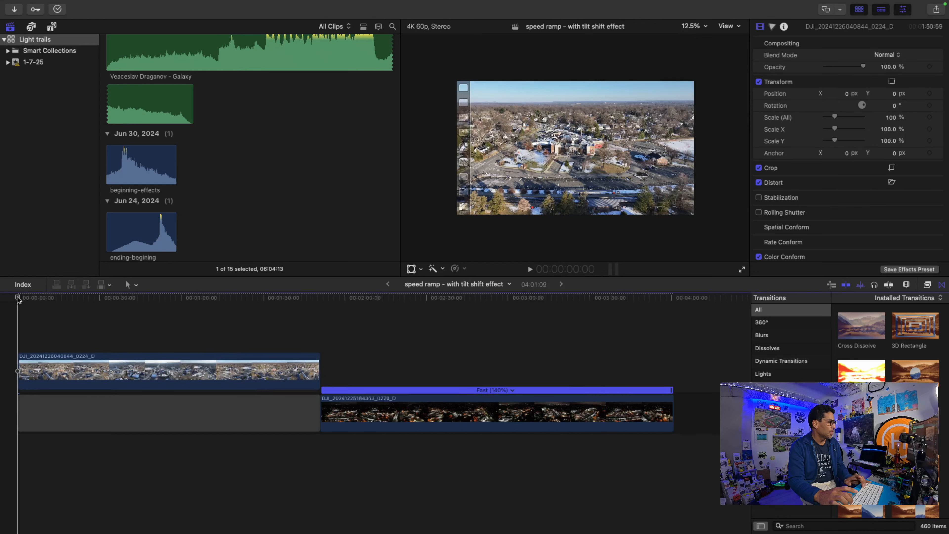
pyautogui.press('super+z')
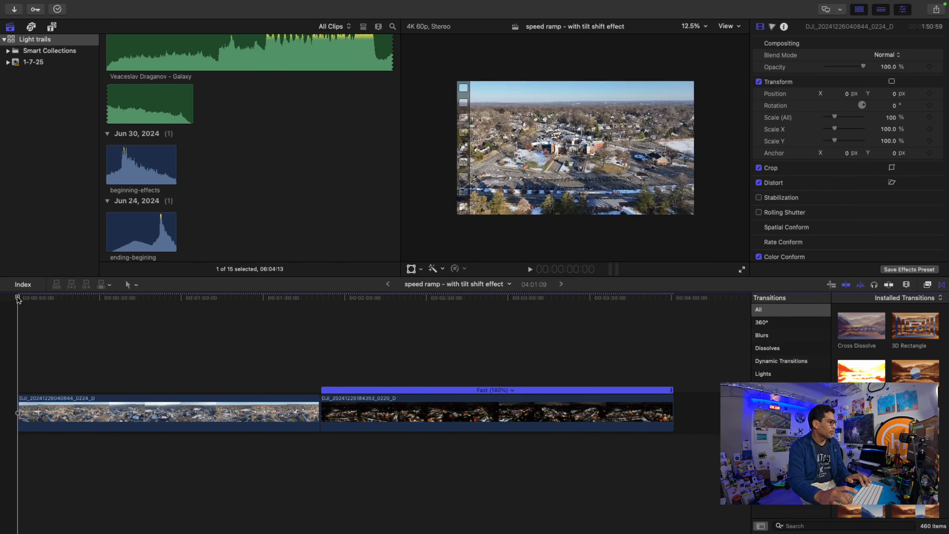
# Step: Play the daytime clip from its start for about 6 seconds and apply Blade Speed to it at 6:15
pyautogui.click(20, 298)
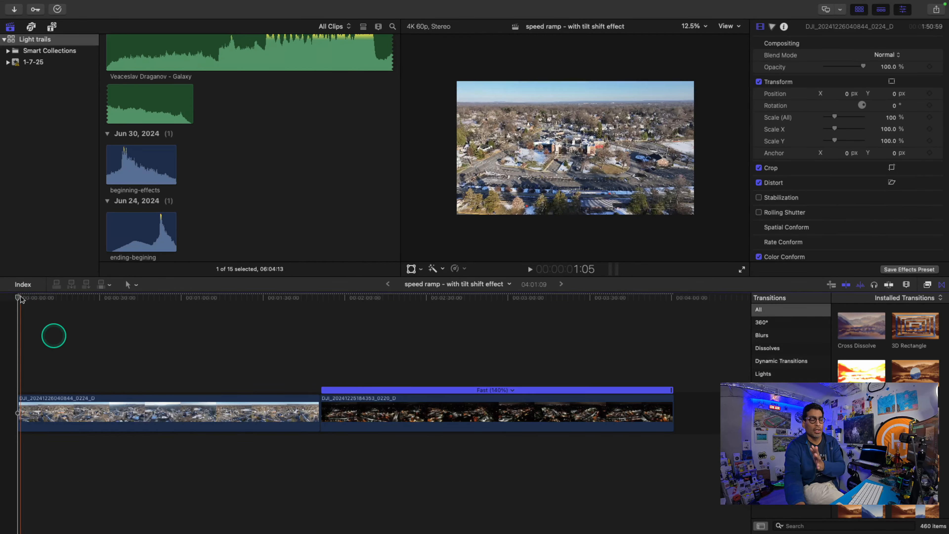
pyautogui.click(18, 298)
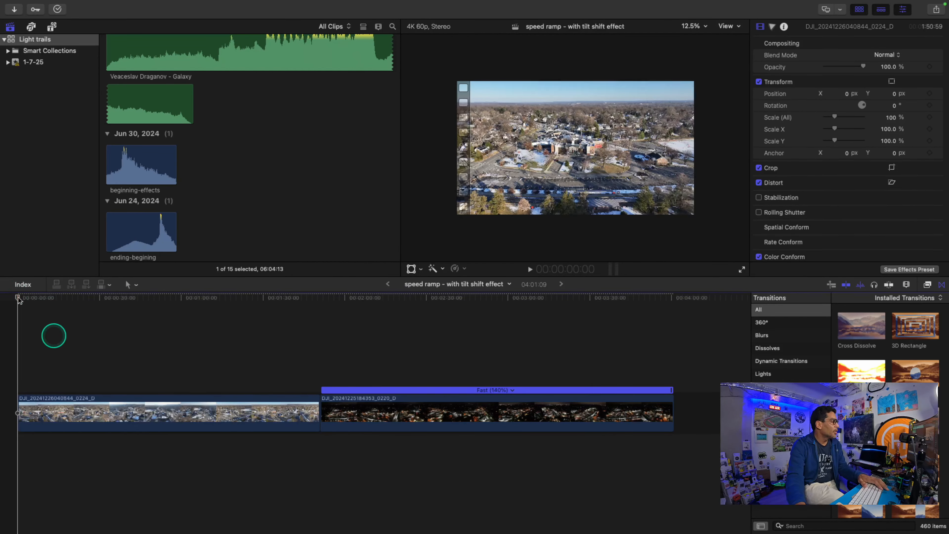
pyautogui.click(18, 299)
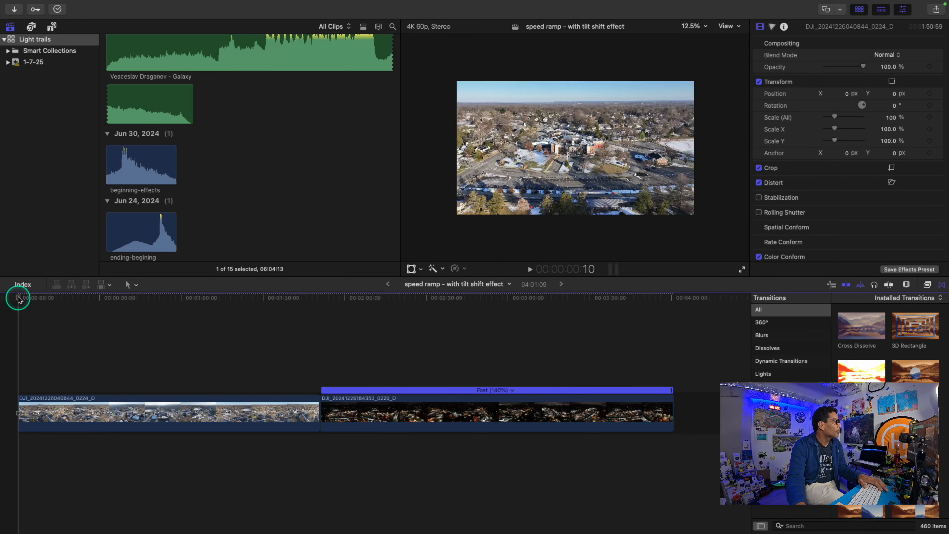
pyautogui.press('space')
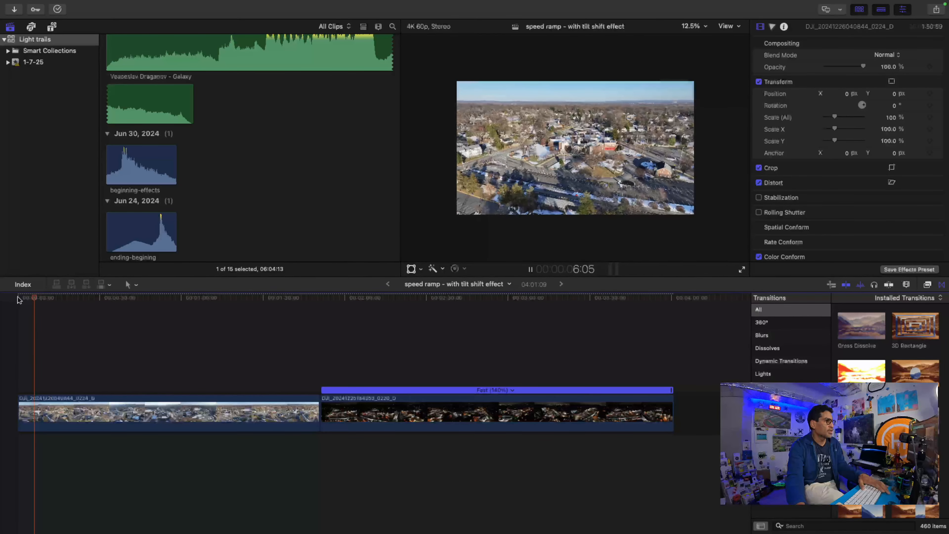
pyautogui.press('space')
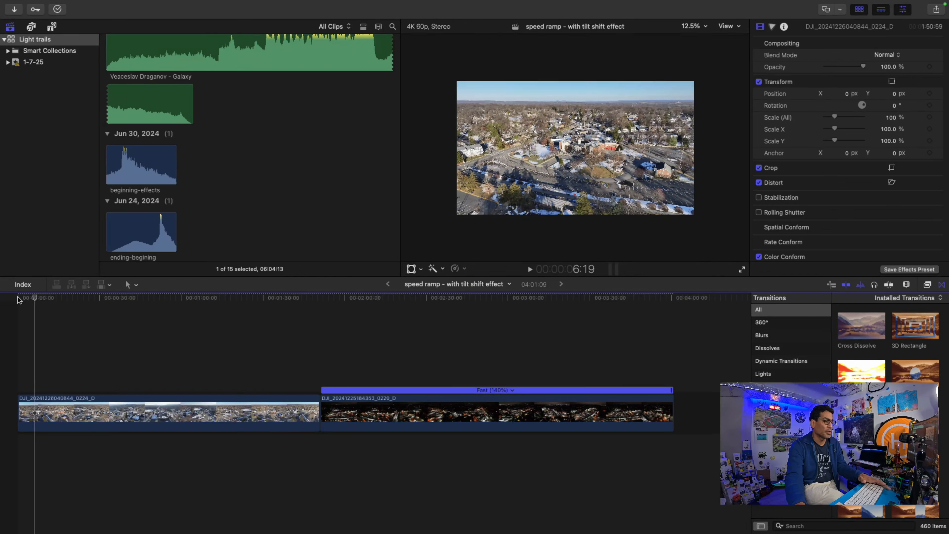
pyautogui.moveTo(17, 298); pyautogui.dragTo(35, 298)
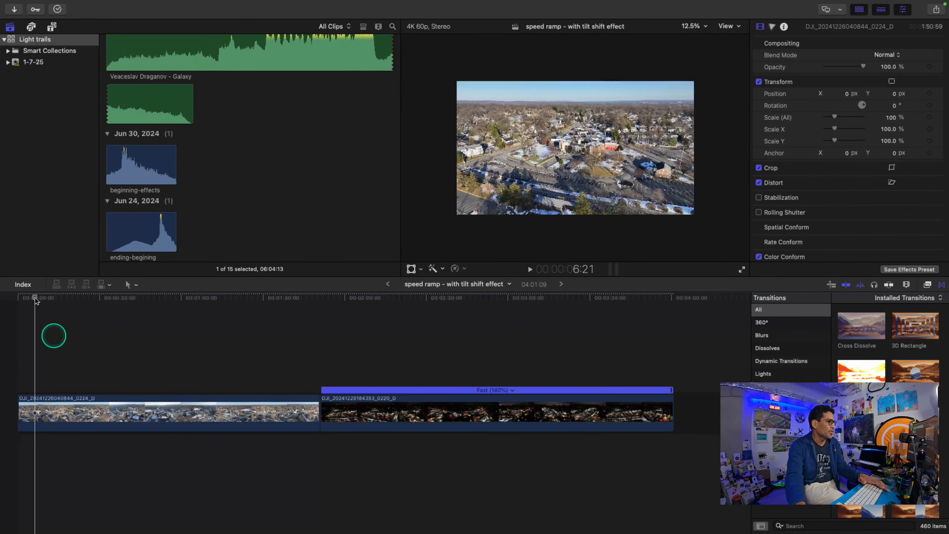
pyautogui.click(36, 411)
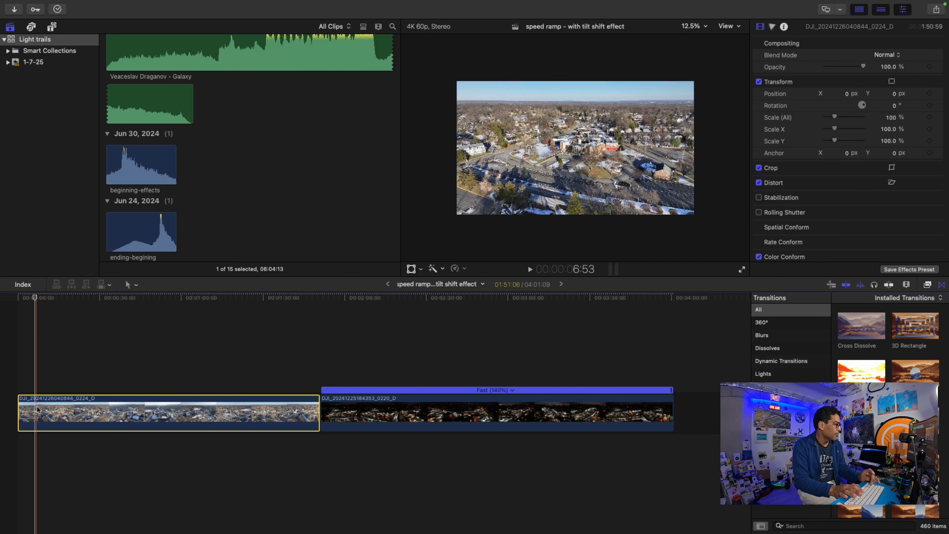
pyautogui.press('super+equal')
pyautogui.press('super+equal')
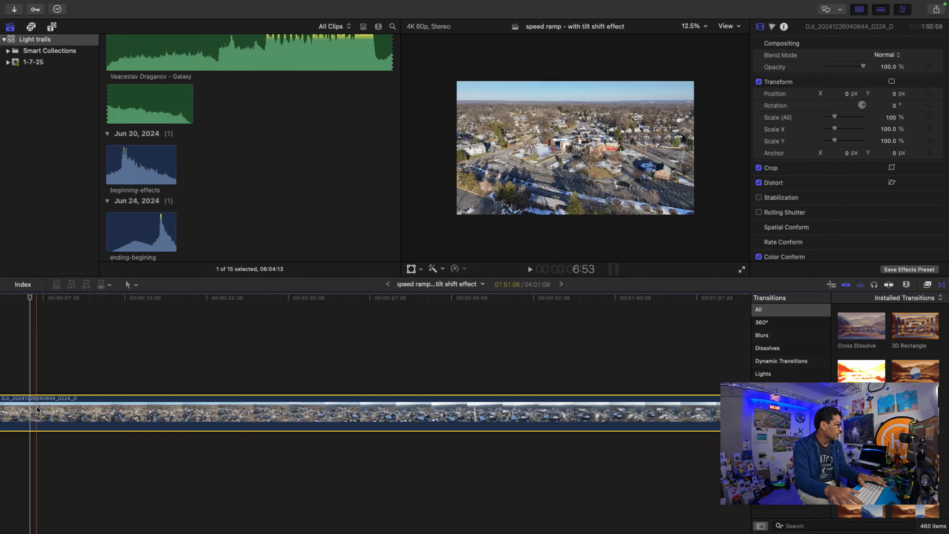
pyautogui.click(81, 414)
pyautogui.hscroll(-3, 82, 414)
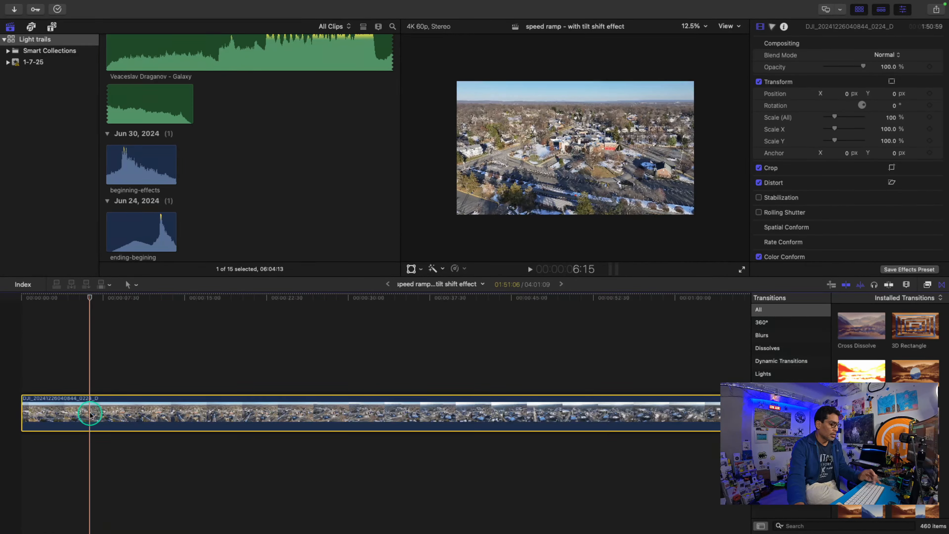
pyautogui.hotkey('shift', 'b')
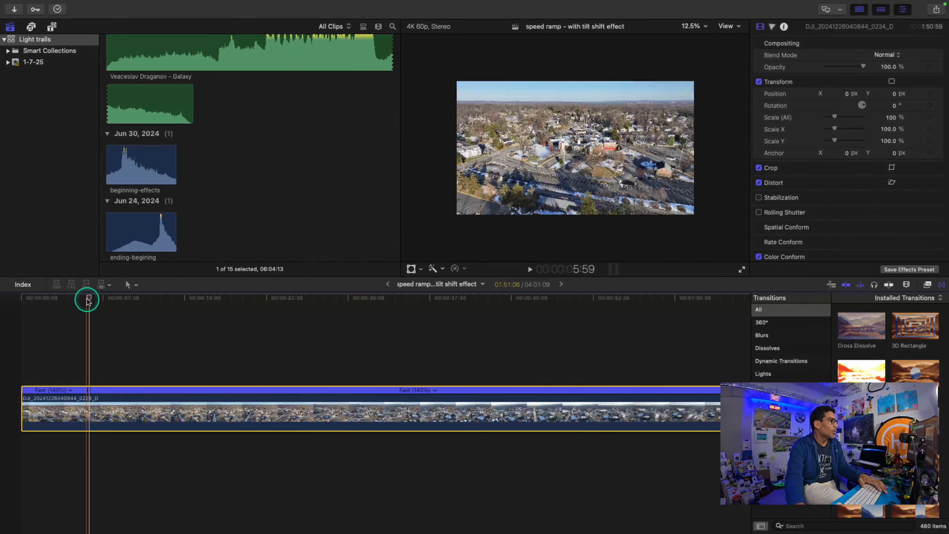
# Step: Range-select the daytime clip from the 6:15 speed cut to 23:17 and apply Blade Speed to that range
pyautogui.moveTo(87, 298); pyautogui.dragTo(296, 311)
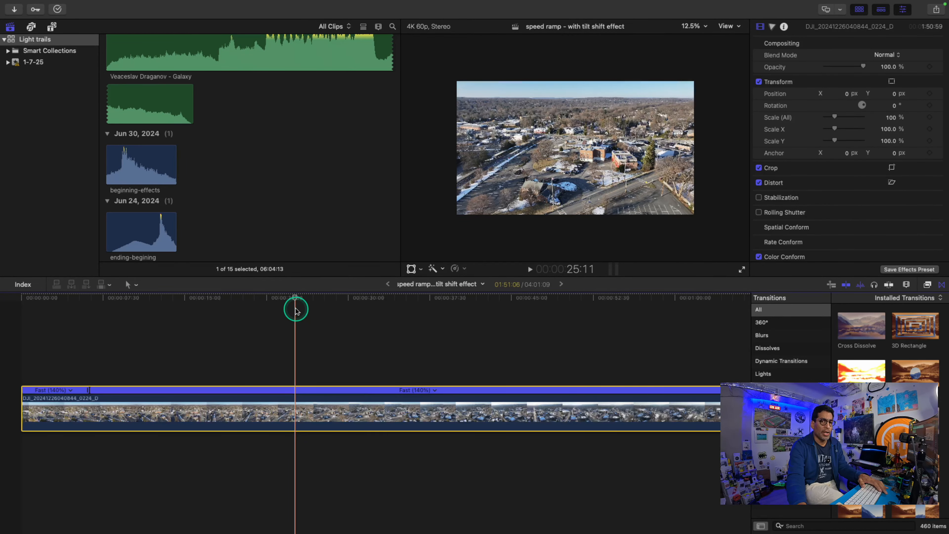
pyautogui.hscroll(1, 275, 381)
pyautogui.click(273, 382)
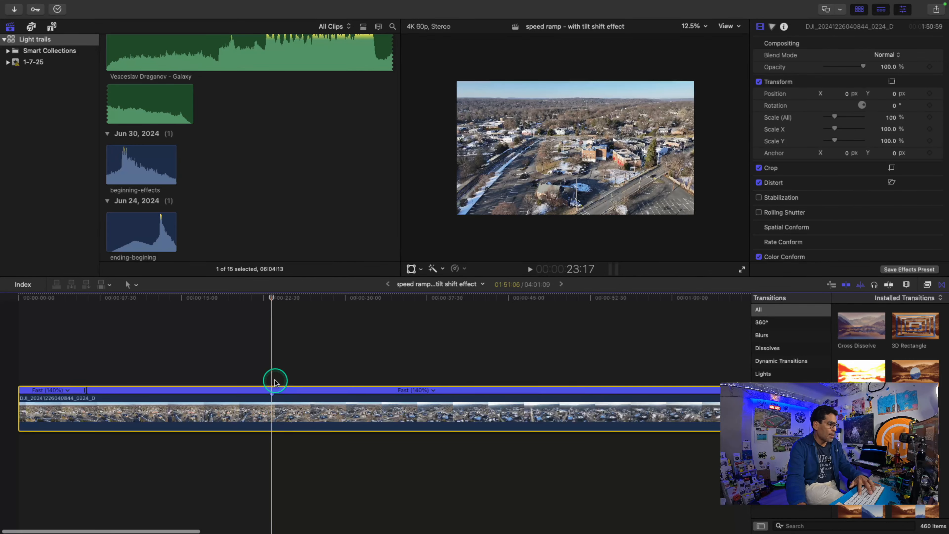
pyautogui.hscroll(2, 273, 389)
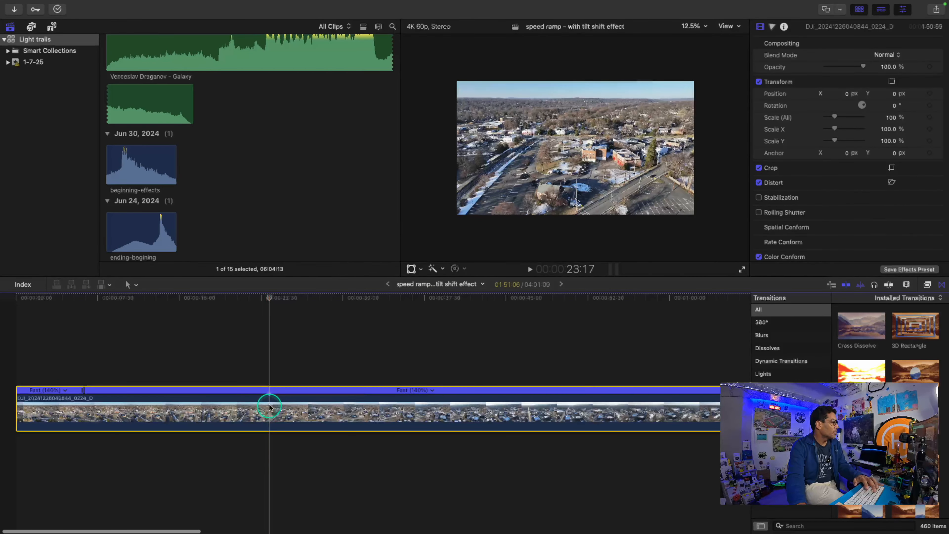
pyautogui.press('r')
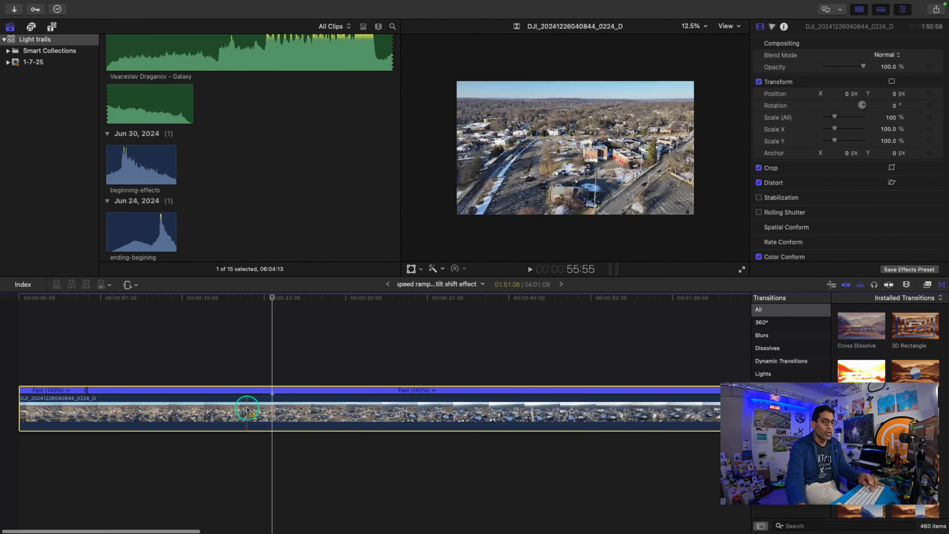
pyautogui.moveTo(87, 408); pyautogui.dragTo(271, 408)
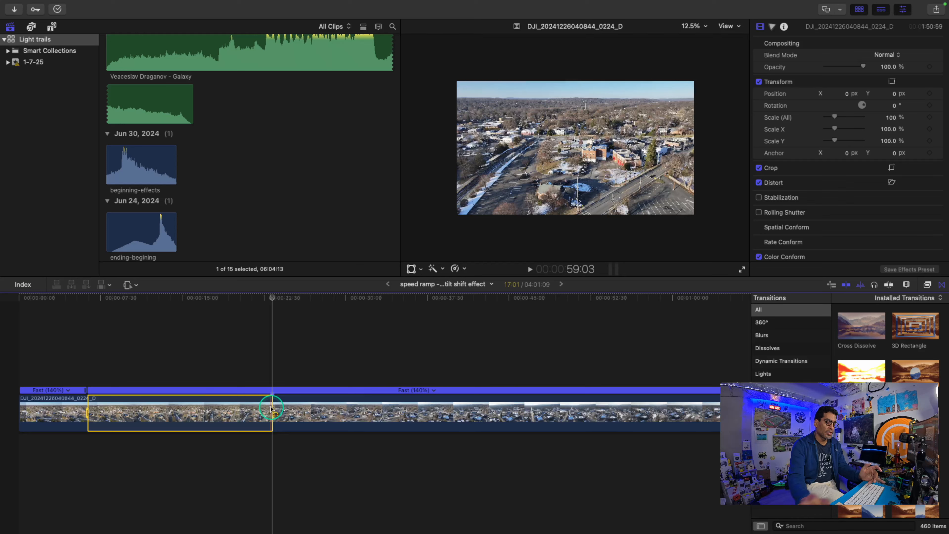
pyautogui.hotkey('shift', 'b')
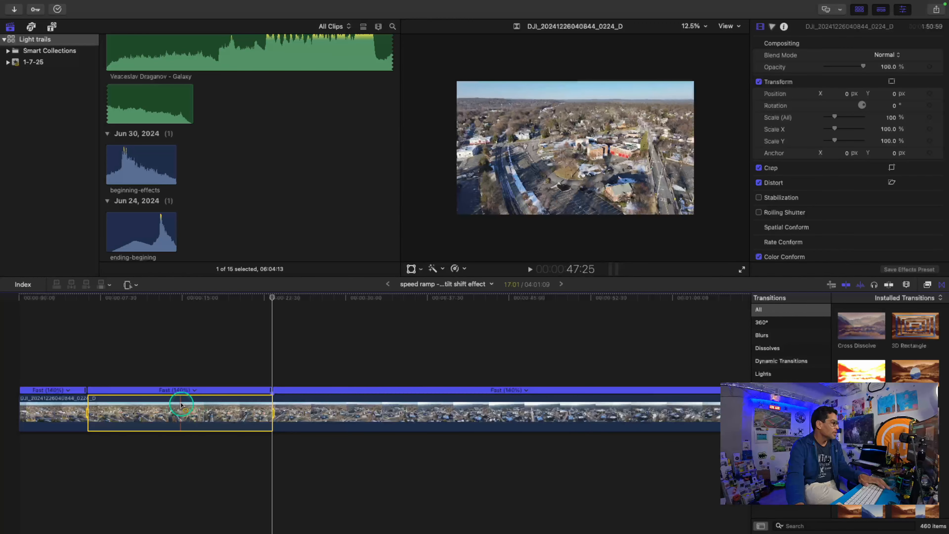
# Step: Set the speed of the section between 6:15 and 23:17 to Fast 8x
pyautogui.click(194, 390)
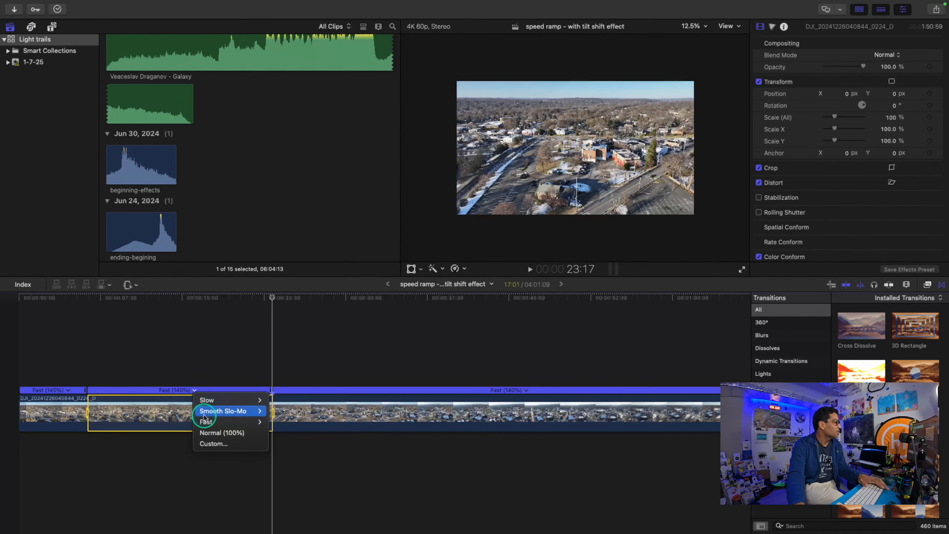
pyautogui.moveTo(228, 422)
pyautogui.click(278, 444)
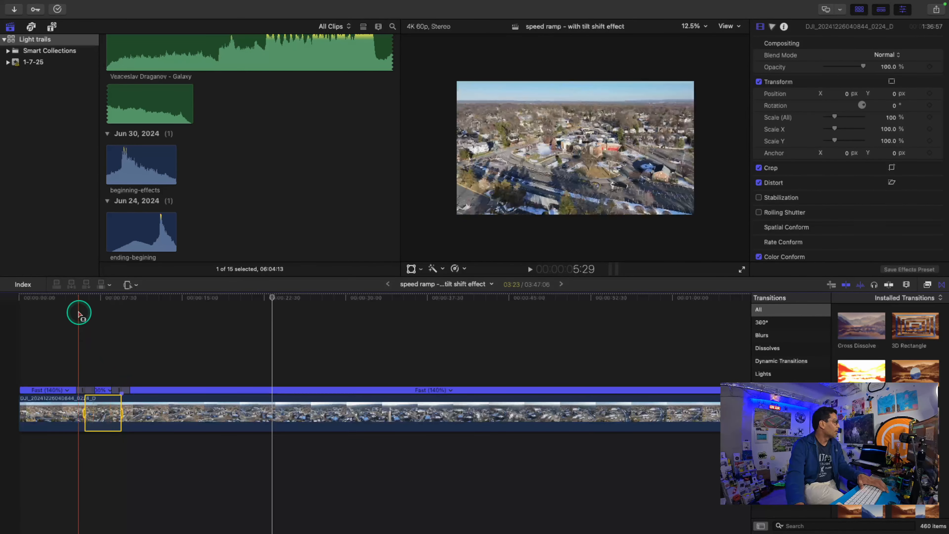
# Step: Play the daytime clip from its start through the 8x section and apply Blade Speed to it at 15:47
pyautogui.click(76, 298)
pyautogui.moveTo(76, 299); pyautogui.dragTo(25, 319)
pyautogui.press('space')
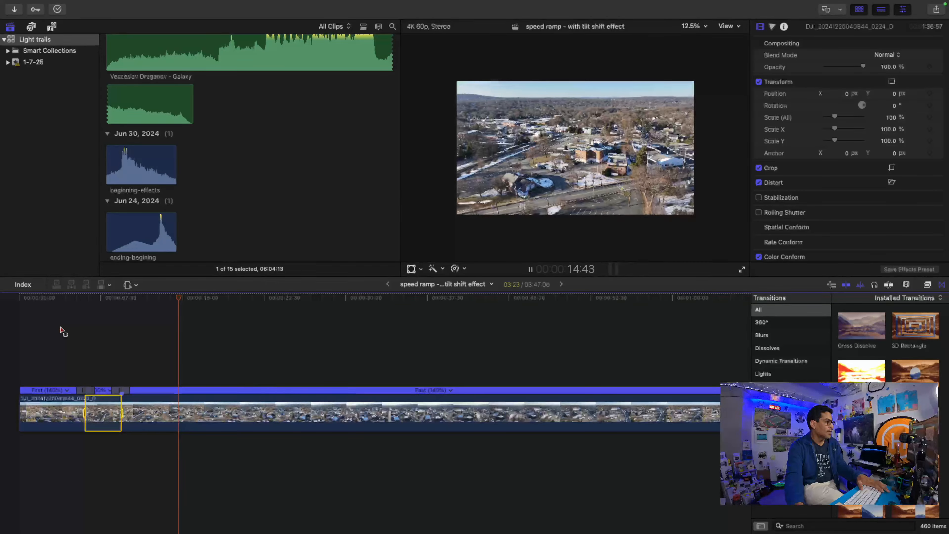
pyautogui.press('space')
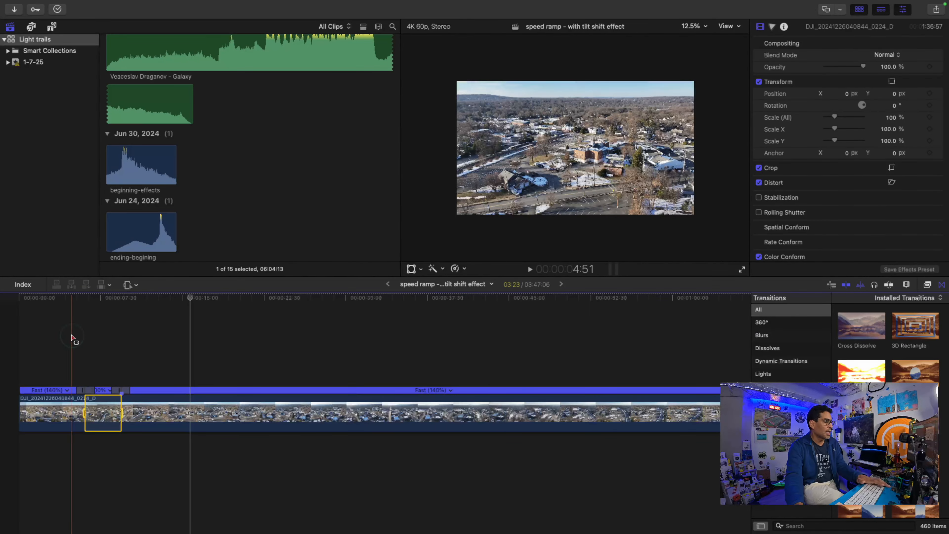
pyautogui.click(190, 405)
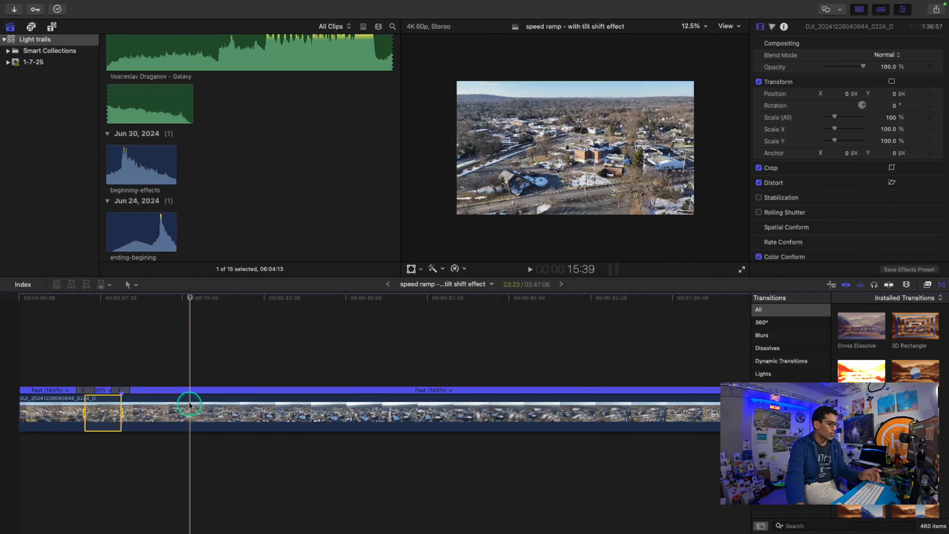
pyautogui.click(190, 406)
pyautogui.click(191, 407)
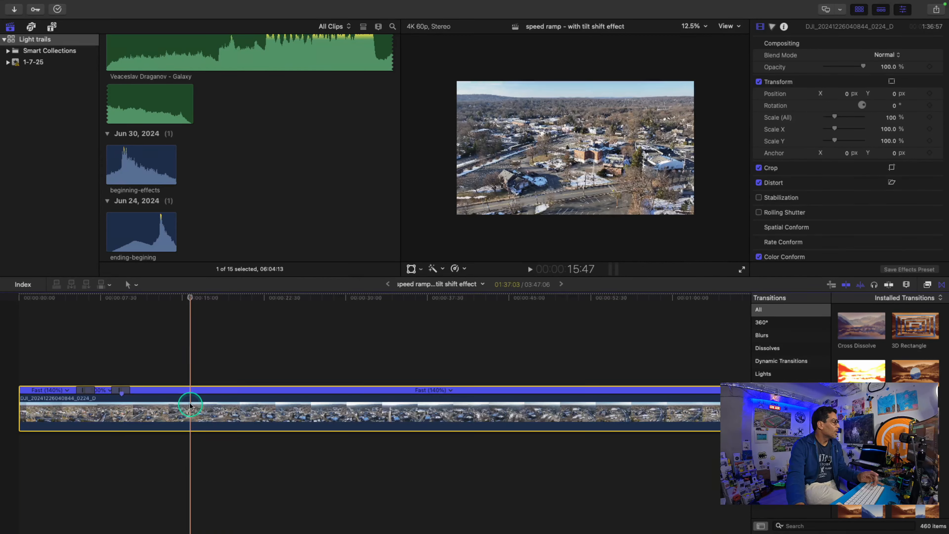
pyautogui.hotkey('shift', 'b')
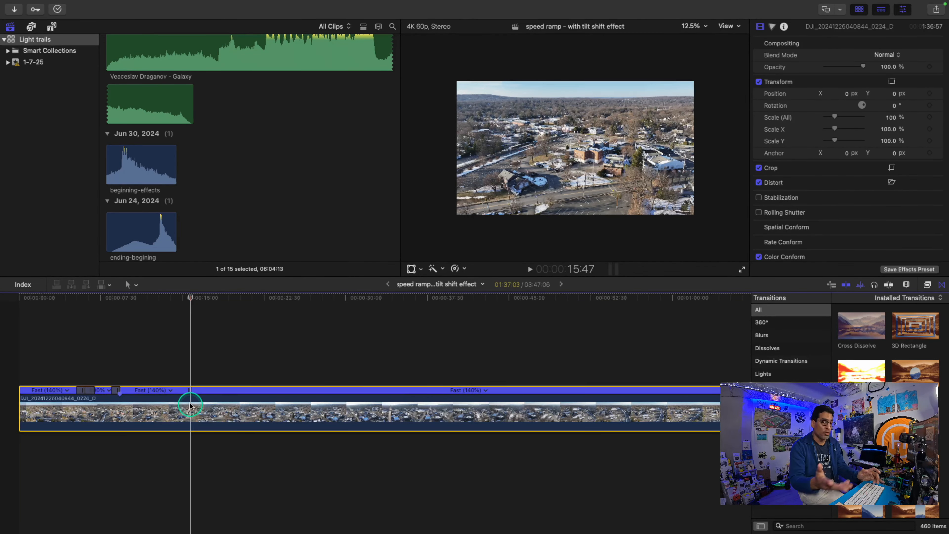
# Step: Range-select about 20:50 of the daytime clip after the 15:47 speed cut and set that range to Normal (100%) speed
pyautogui.moveTo(191, 298); pyautogui.dragTo(419, 320)
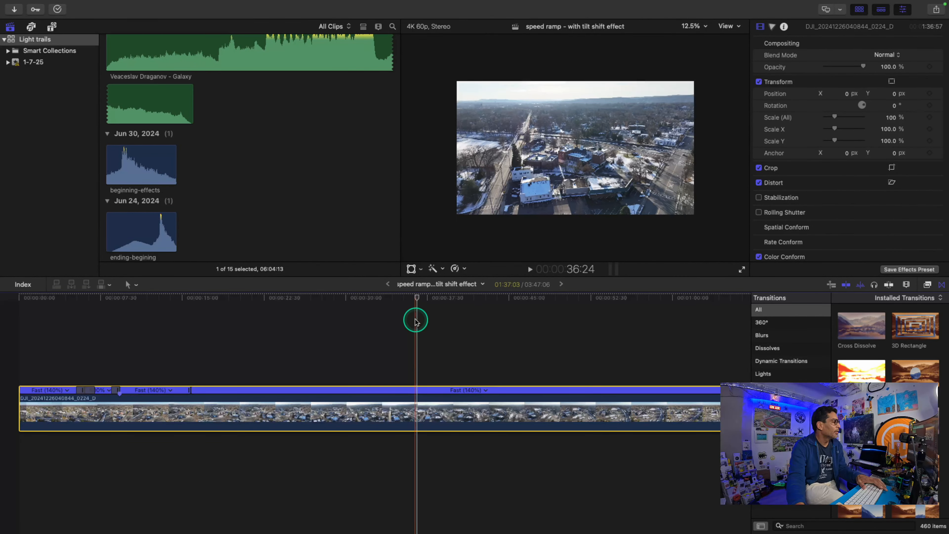
pyautogui.press('r')
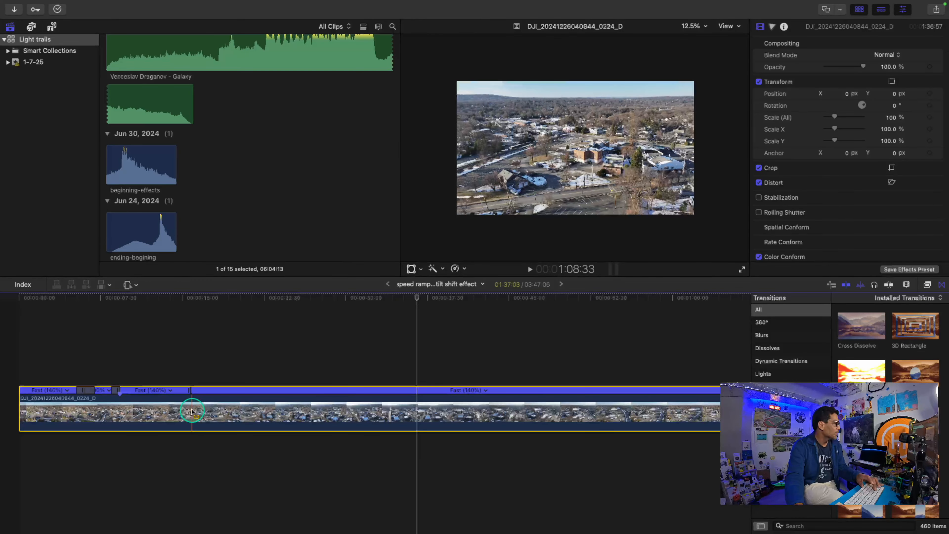
pyautogui.moveTo(191, 411); pyautogui.dragTo(417, 408)
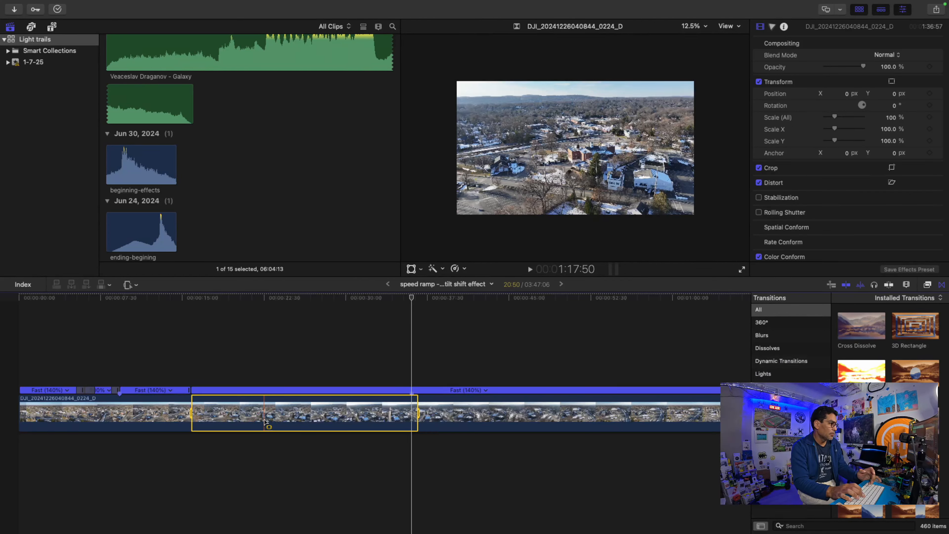
pyautogui.hotkey('shift', 'n')
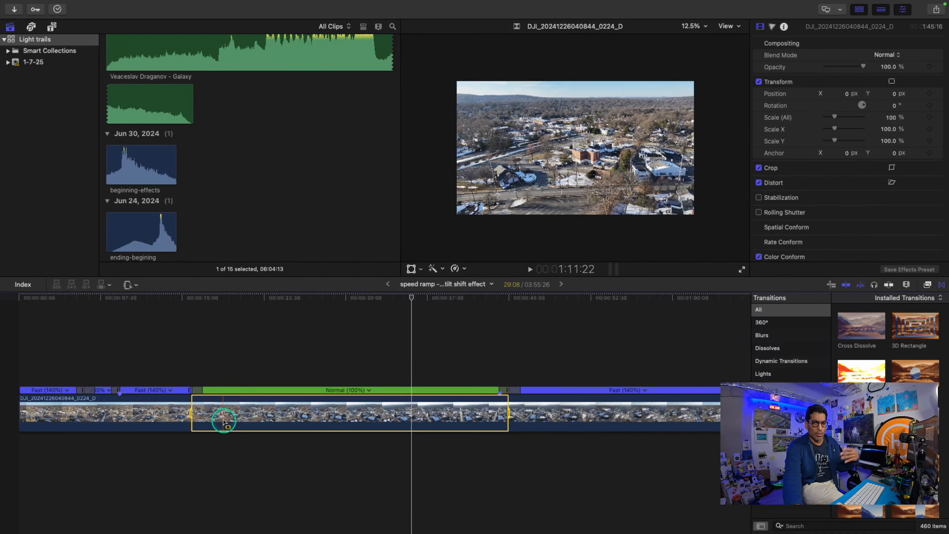
# Step: Change the speed of the normal-speed section after the 15:47 cut to Fast 8x
pyautogui.click(370, 391)
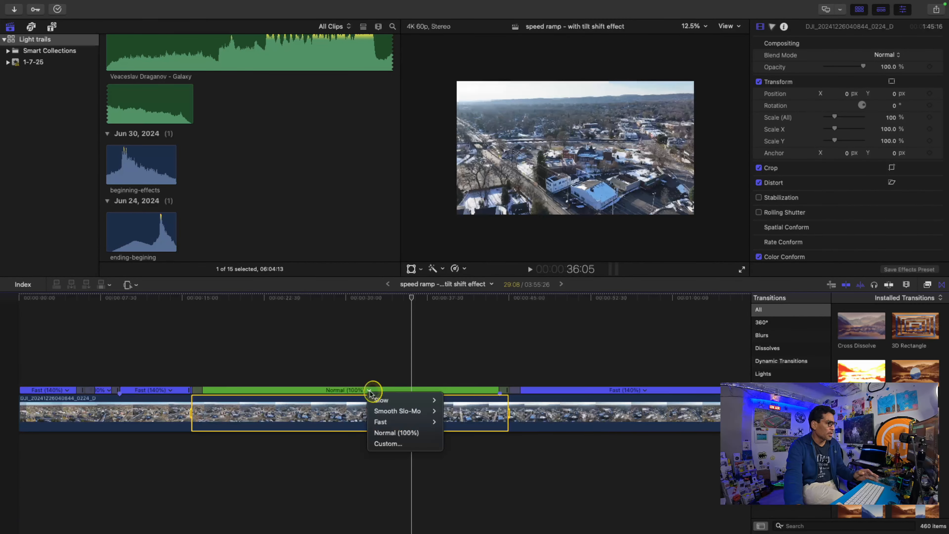
pyautogui.moveTo(430, 422)
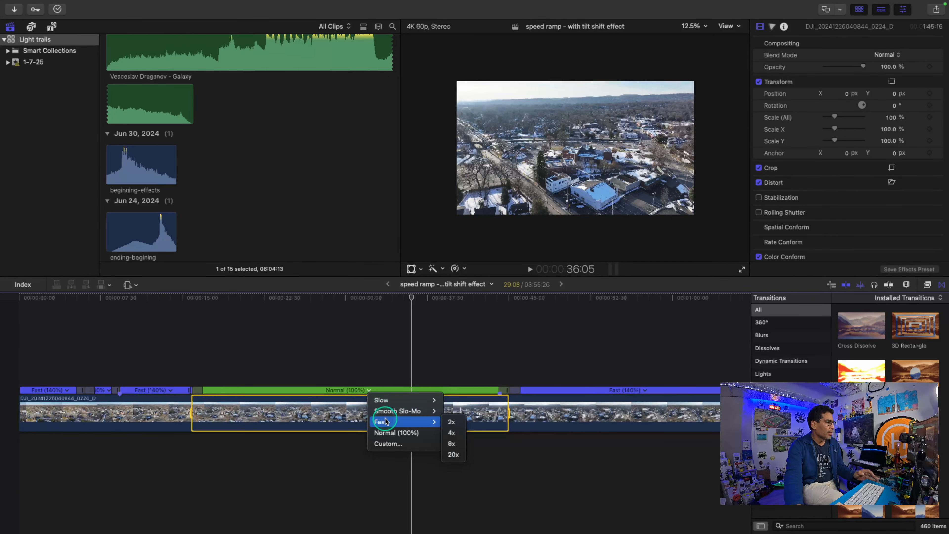
pyautogui.click(452, 444)
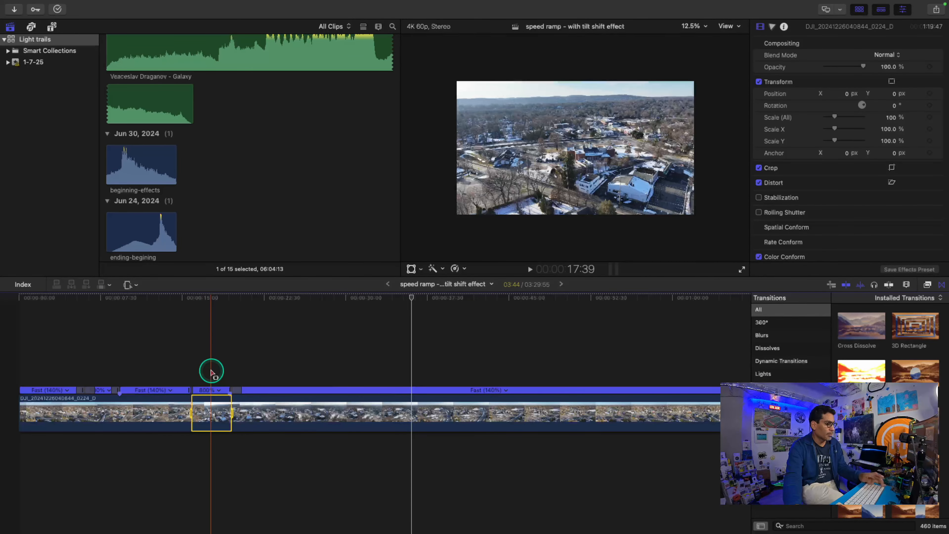
# Step: Play from the end of the second 8x section, and add a marker and a Blade Speed cut at 25:46
pyautogui.press('a')
pyautogui.click(228, 301)
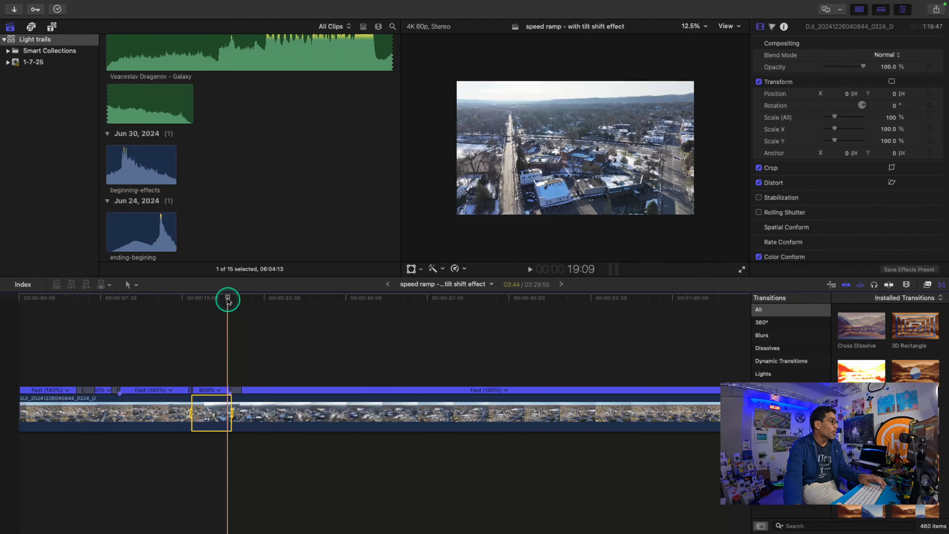
pyautogui.click(235, 299)
pyautogui.moveTo(235, 302); pyautogui.dragTo(225, 302)
pyautogui.press('space')
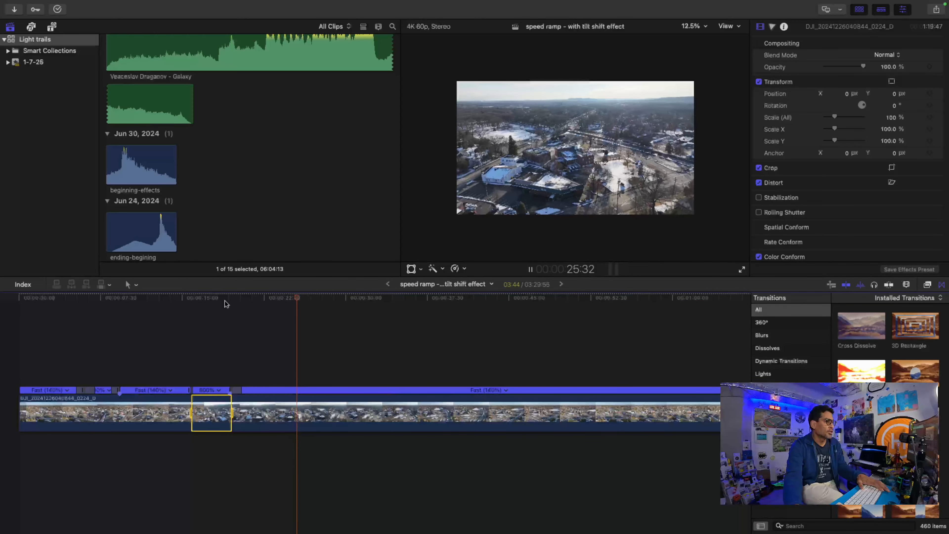
pyautogui.click(273, 301)
pyautogui.click(300, 299)
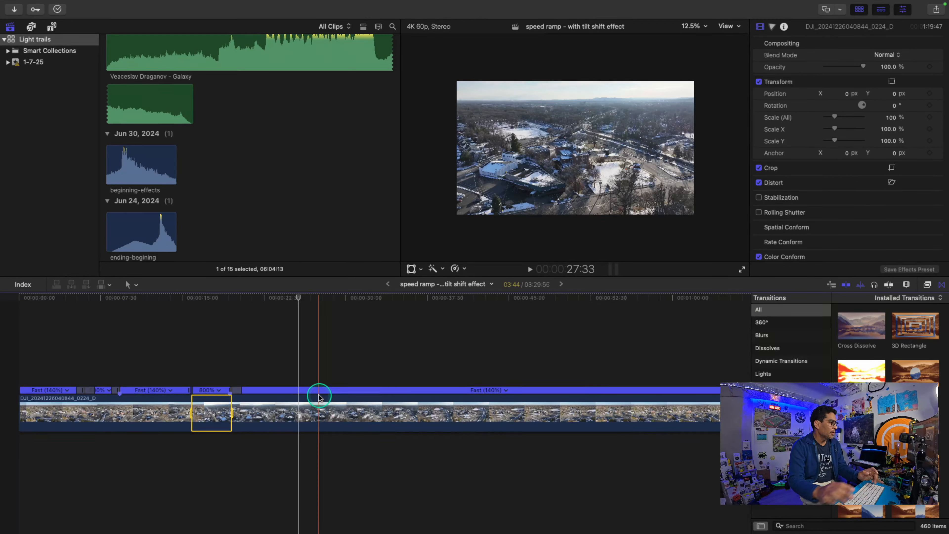
pyautogui.click(293, 402)
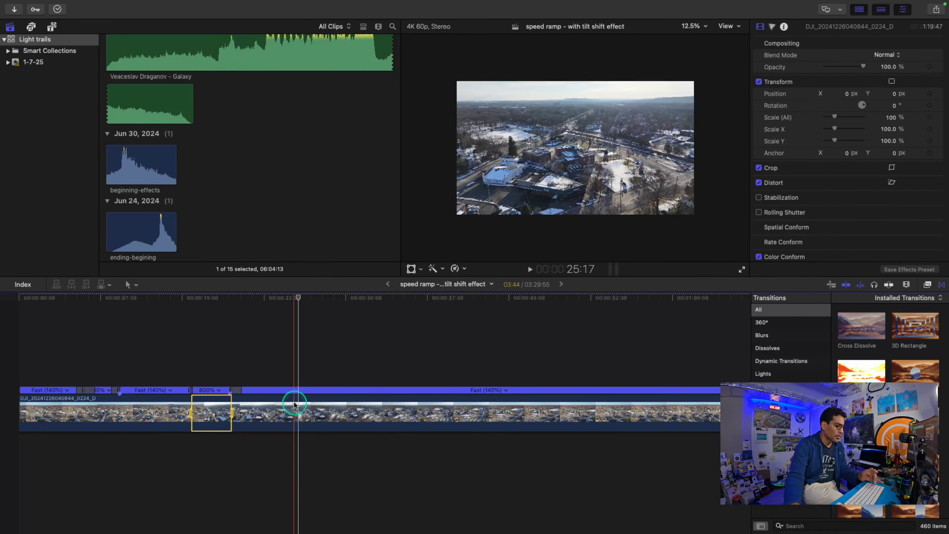
pyautogui.click(299, 410)
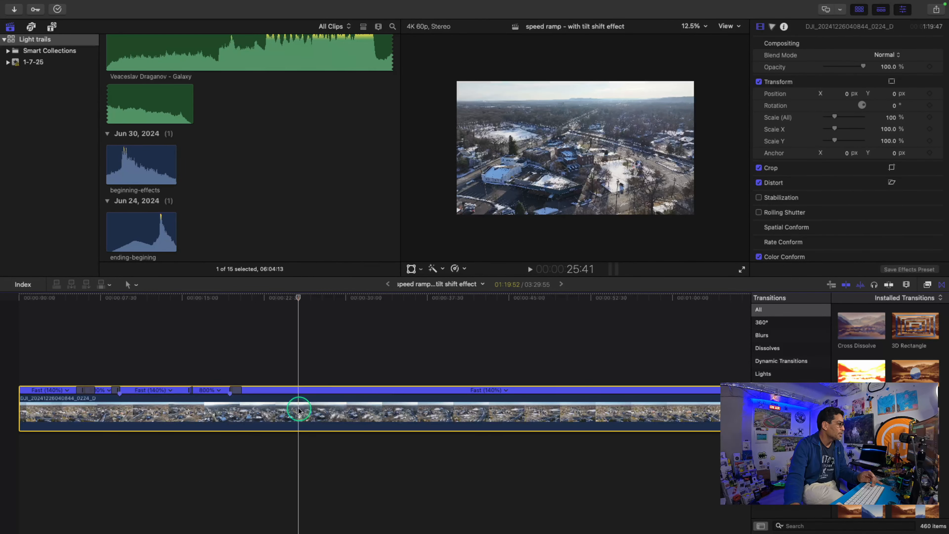
pyautogui.press('m')
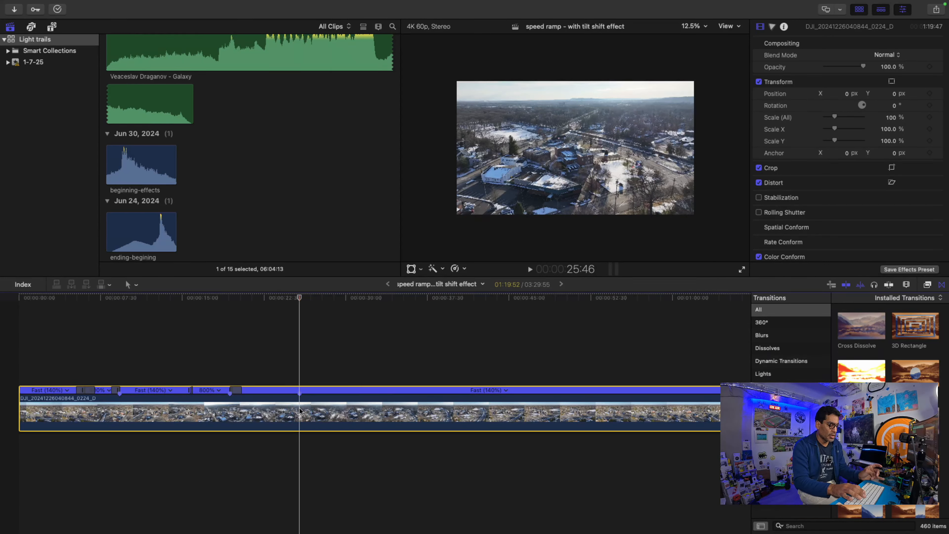
pyautogui.hotkey('shift', 'b')
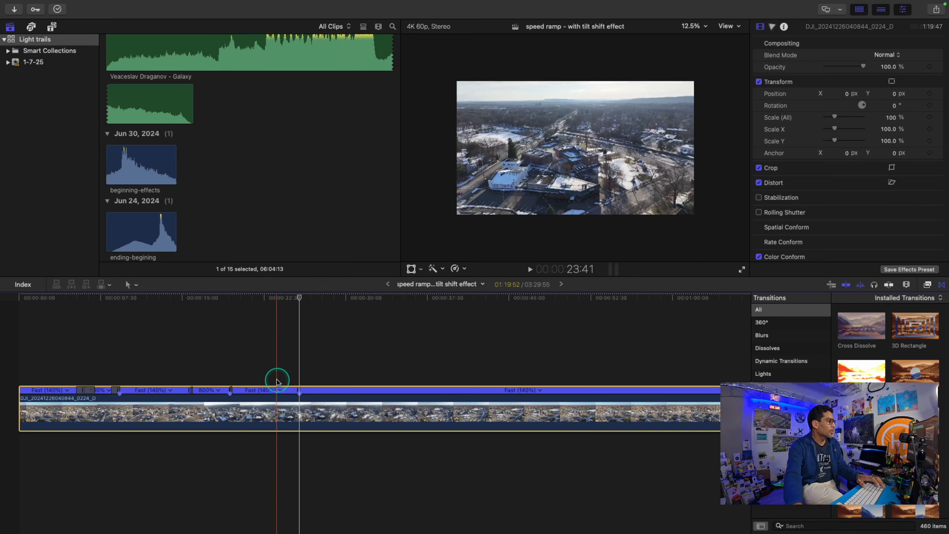
# Step: Range-select 13:32 of the daytime clip after the 25:46 speed cut and apply Blade Speed to that range
pyautogui.moveTo(299, 301); pyautogui.dragTo(448, 325)
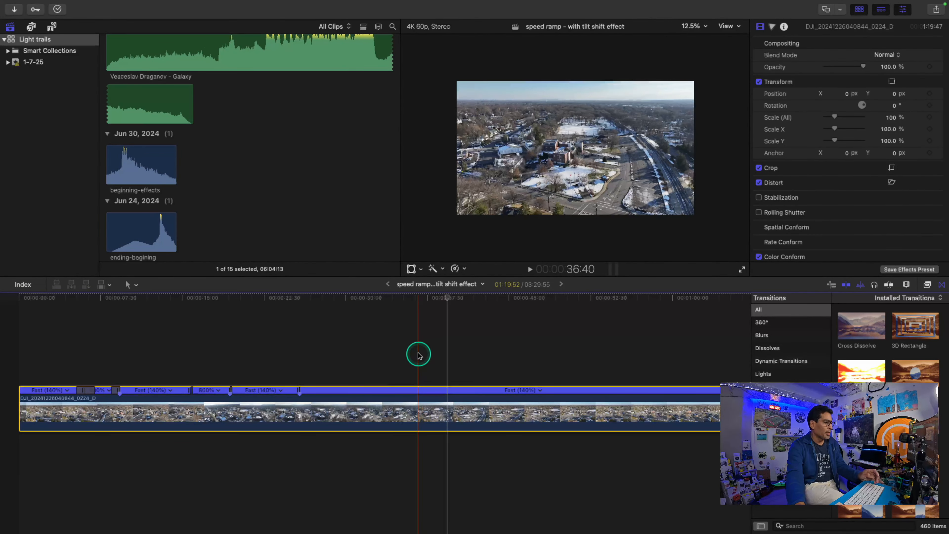
pyautogui.press('b')
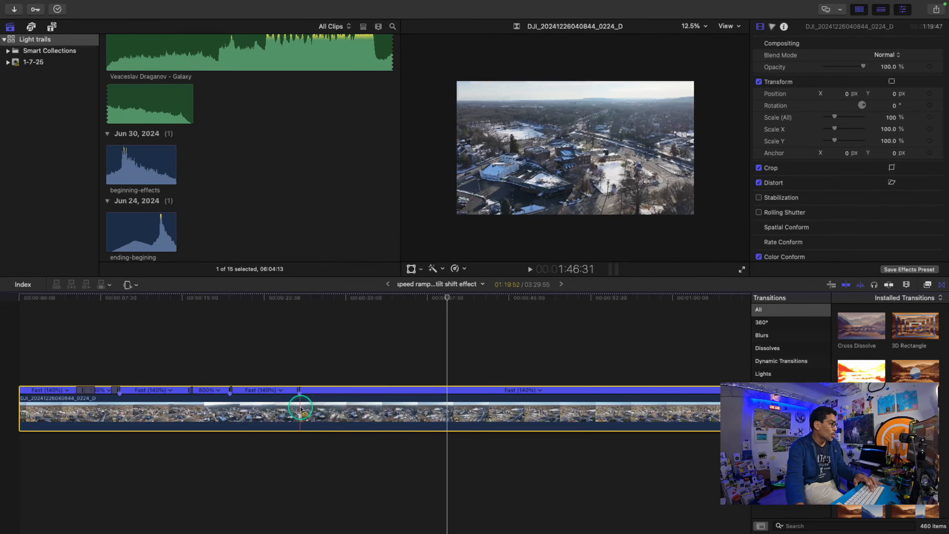
pyautogui.moveTo(301, 408); pyautogui.dragTo(447, 408)
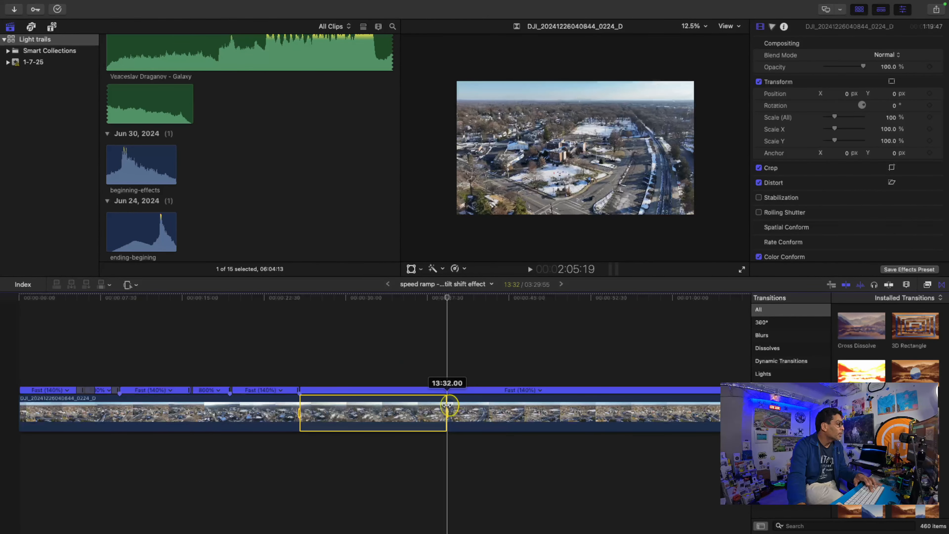
pyautogui.hotkey('shift', 'b')
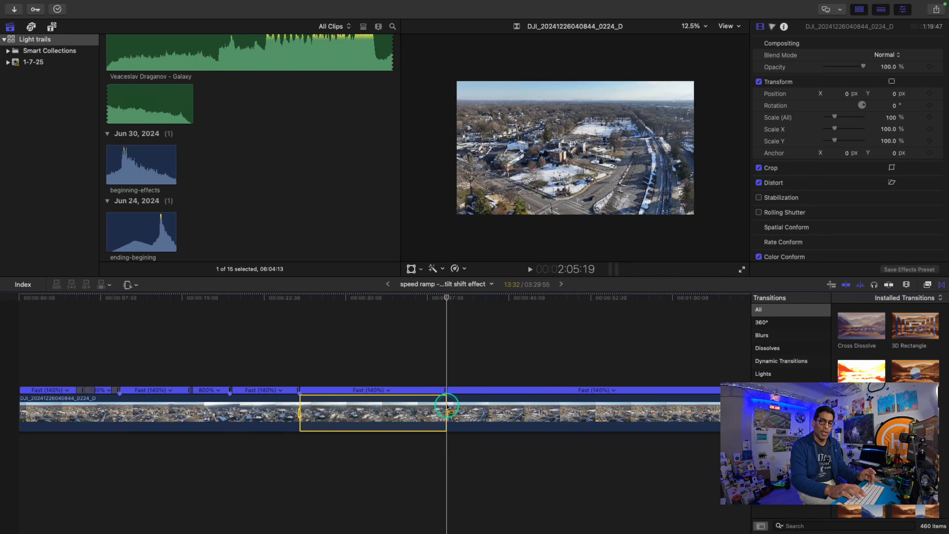
# Step: Set the speed of the selected section after the 25:46 cut to Fast 8x and play the result from 25:06
pyautogui.click(389, 391)
pyautogui.moveTo(449, 422)
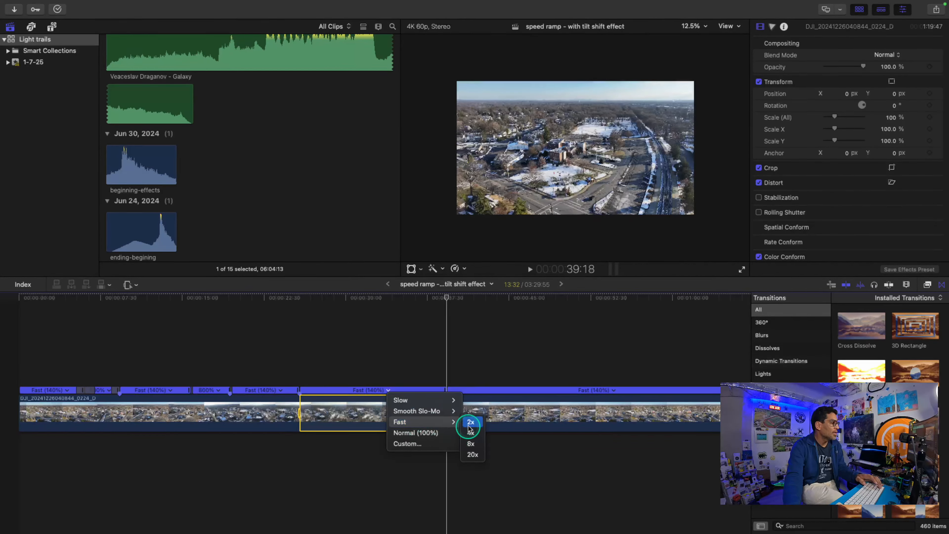
pyautogui.click(471, 444)
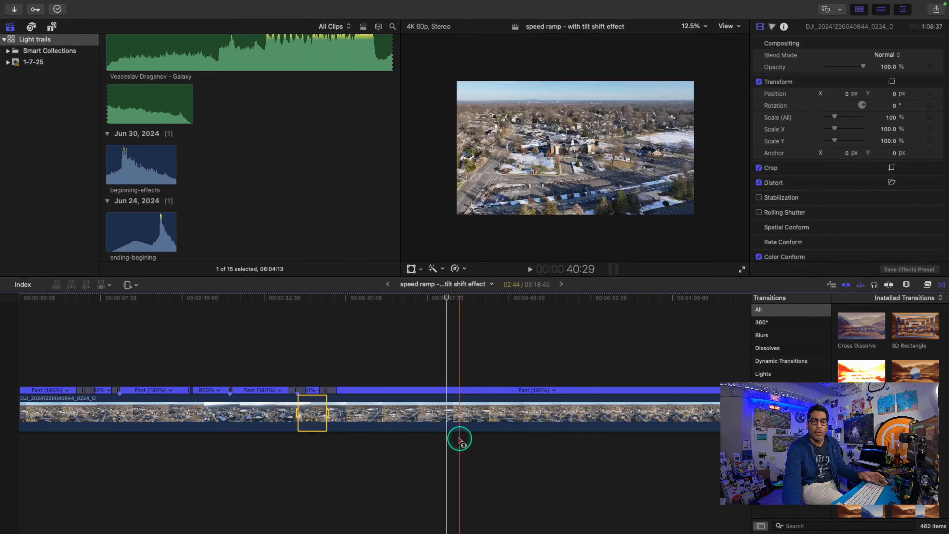
pyautogui.moveTo(296, 304); pyautogui.dragTo(292, 302)
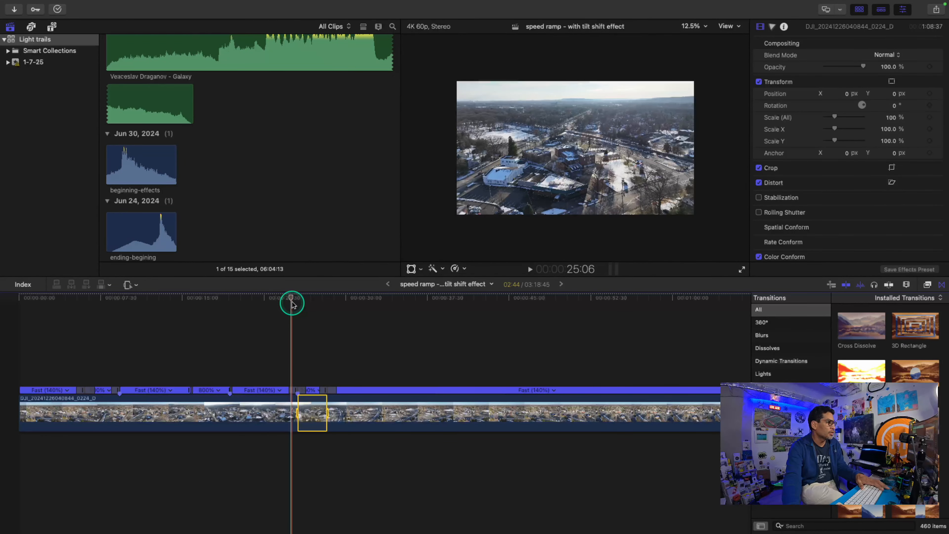
pyautogui.press('space')
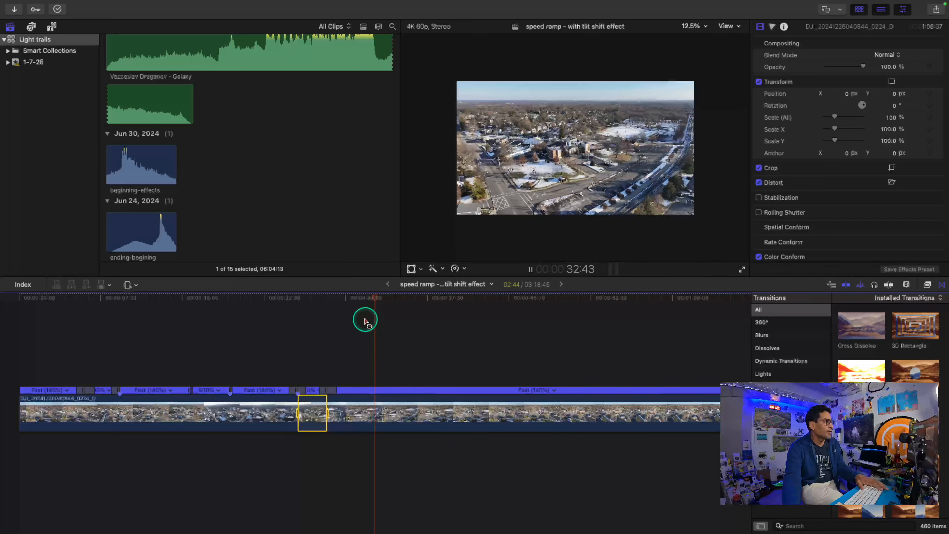
# Step: Add a marker and a Blade Speed cut on the daytime clip at about 33:30
pyautogui.press('space')
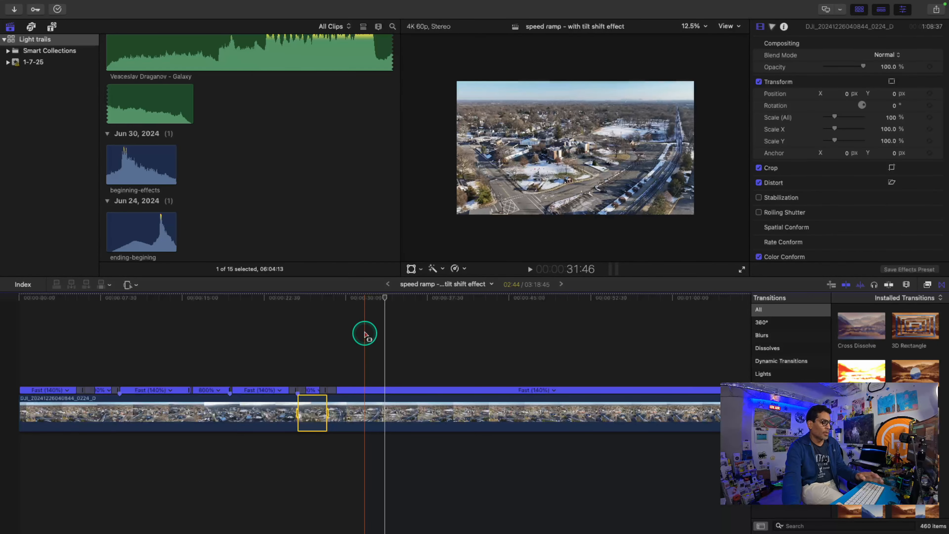
pyautogui.hscroll(1, 364, 332)
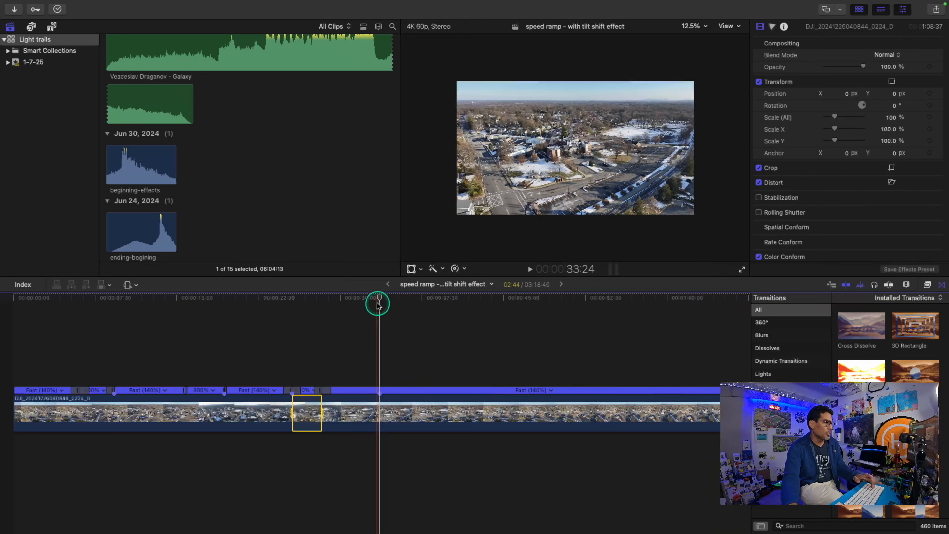
pyautogui.click(378, 361)
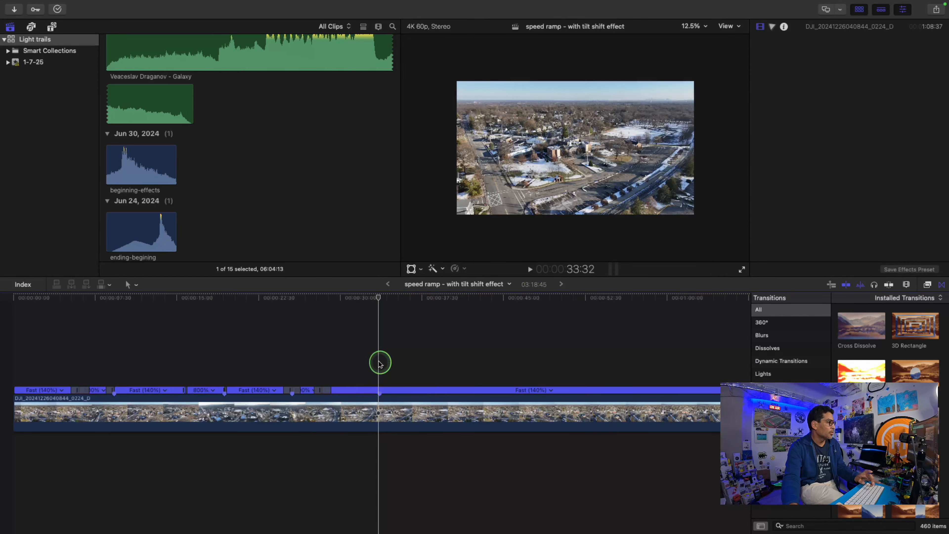
pyautogui.click(378, 410)
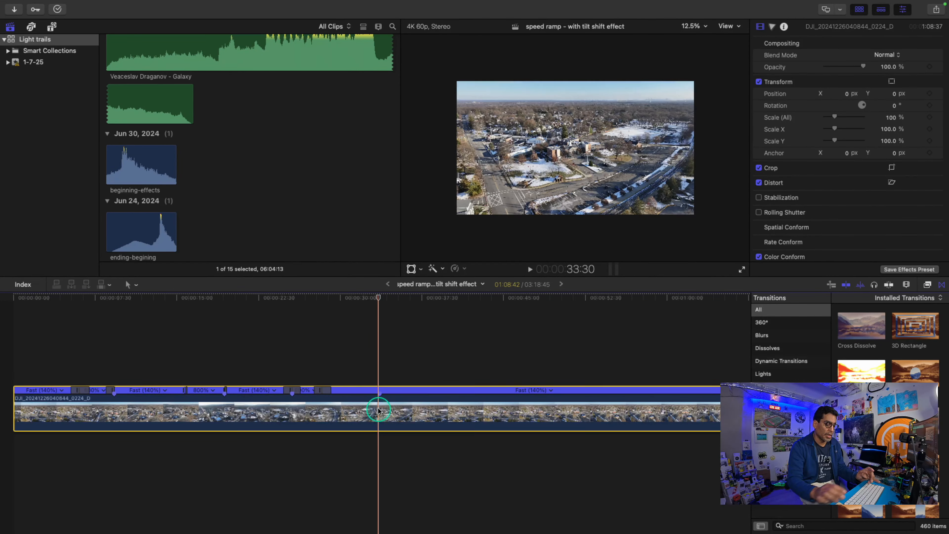
pyautogui.hotkey('shift', 'b')
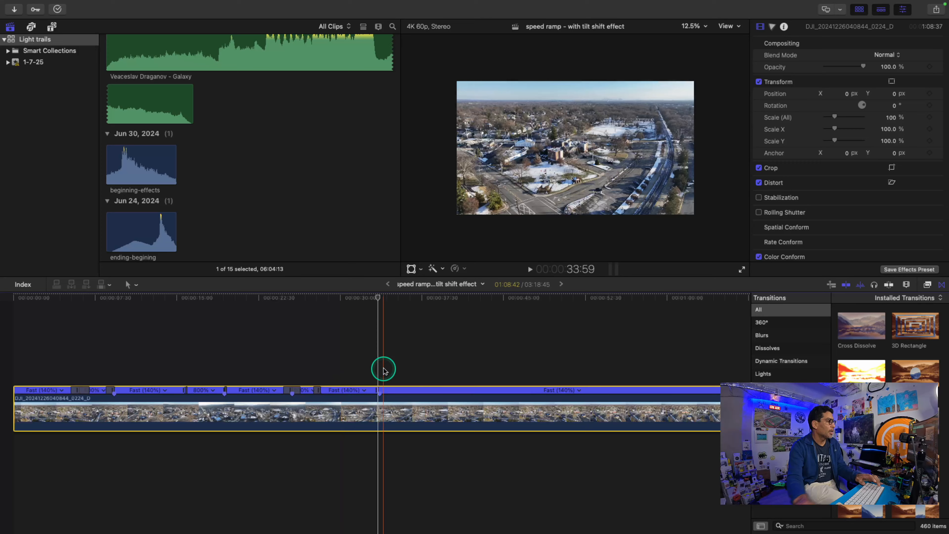
# Step: Range-select 18:01 of the daytime clip after the 33:30 speed cut and reset that range to normal 100% speed
pyautogui.moveTo(379, 297); pyautogui.dragTo(566, 296)
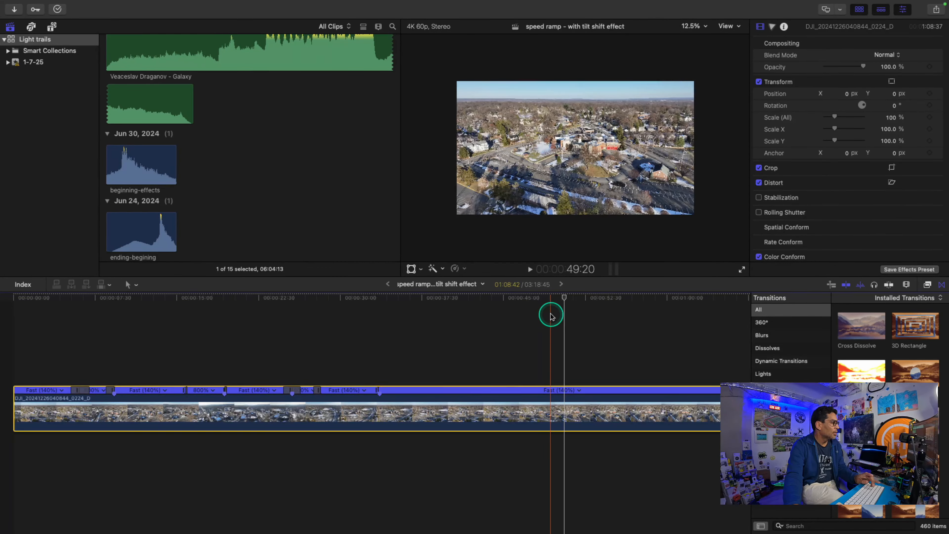
pyautogui.press('r')
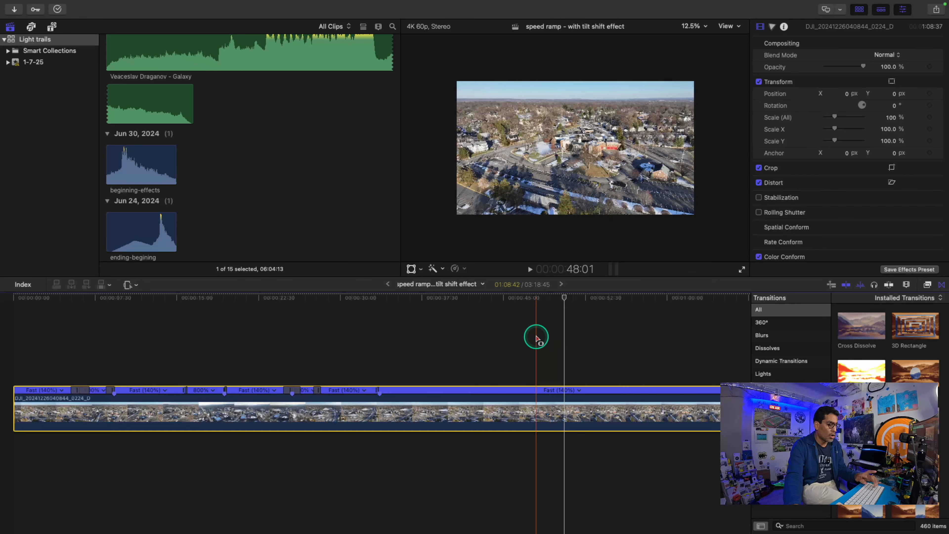
pyautogui.moveTo(377, 410); pyautogui.dragTo(574, 410)
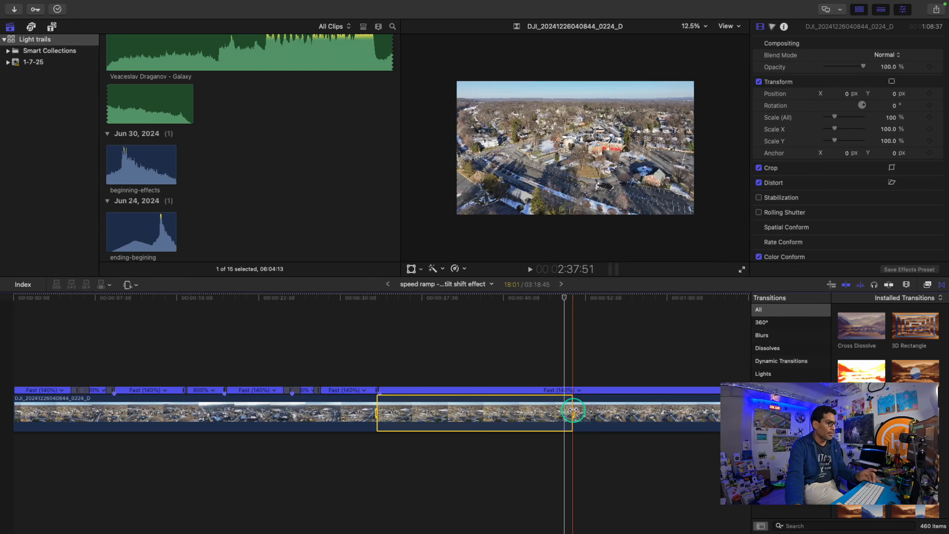
pyautogui.hotkey('shift', 'n')
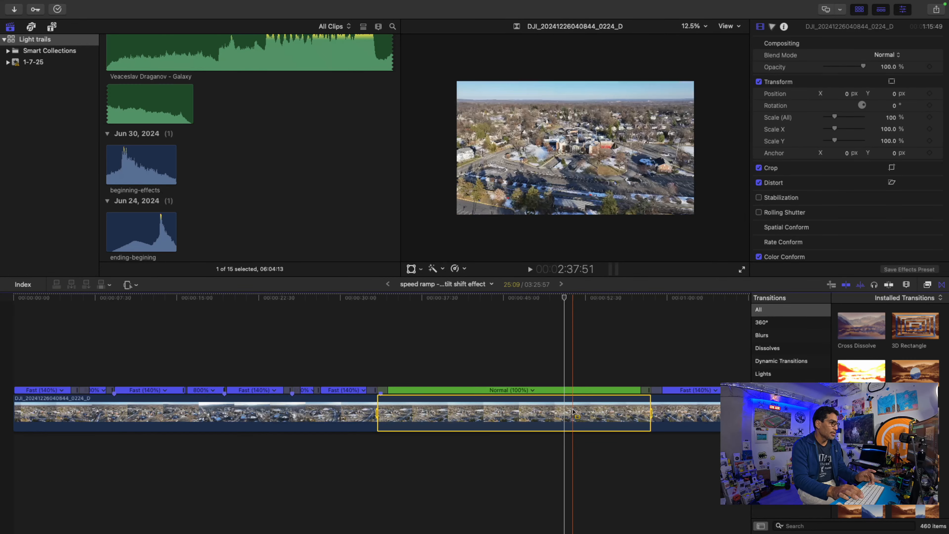
# Step: Set the speed of the selected section after the 33:30 cut to Fast 8x and play the result from 34:08
pyautogui.click(532, 390)
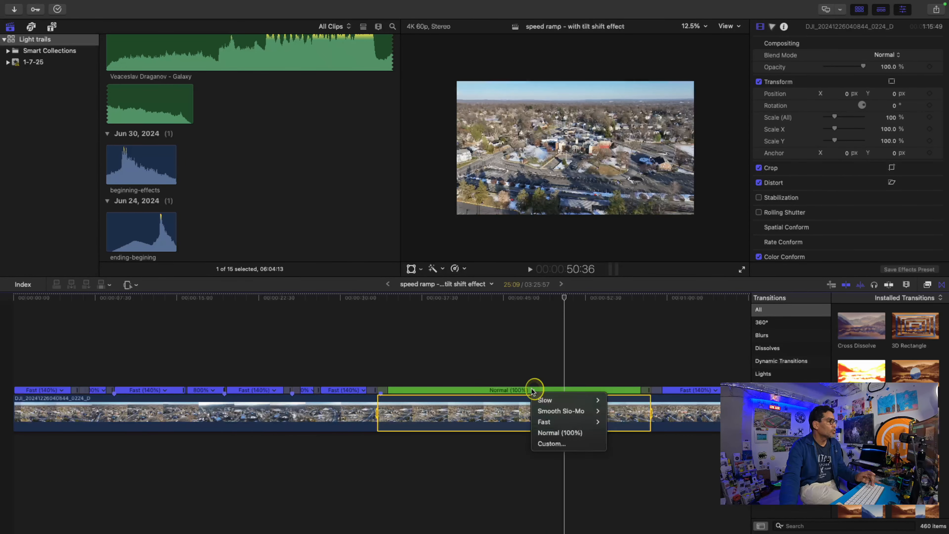
pyautogui.moveTo(598, 422)
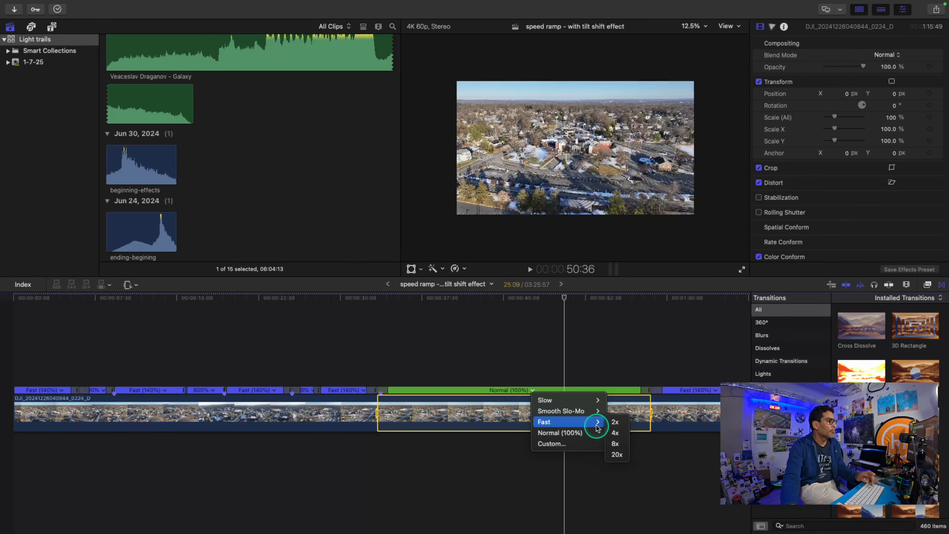
pyautogui.click(615, 444)
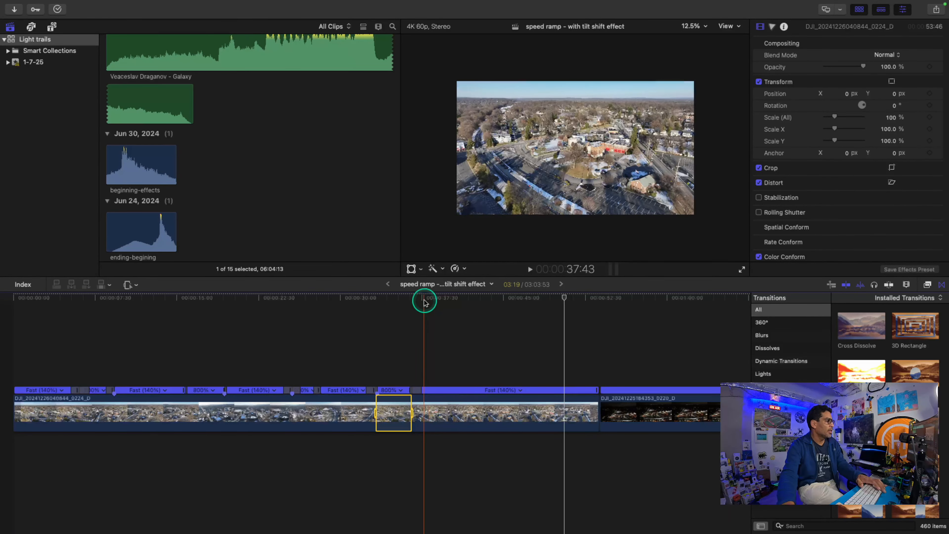
pyautogui.click(384, 298)
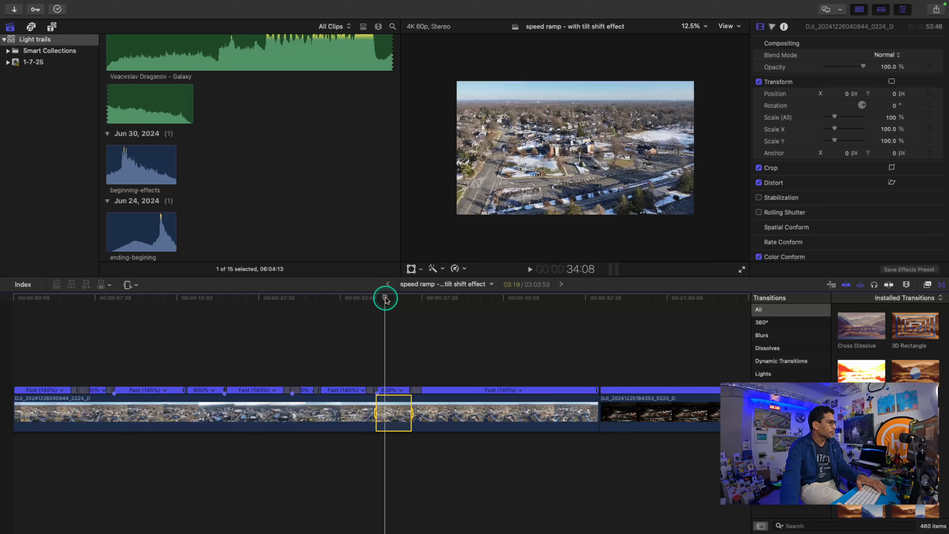
pyautogui.press('space')
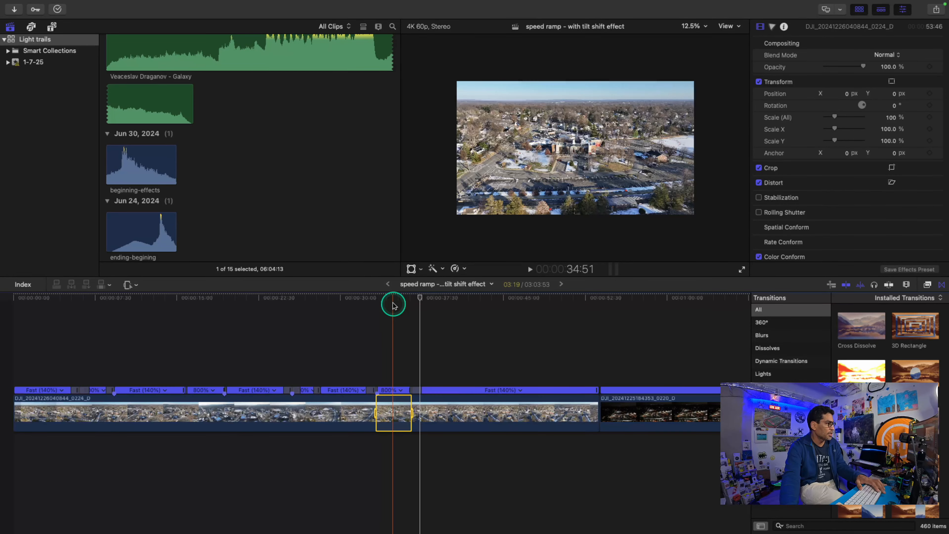
# Step: Blade the daytime clip at 38:56 and delete the remaining piece before the night clip
pyautogui.moveTo(418, 298); pyautogui.dragTo(406, 306)
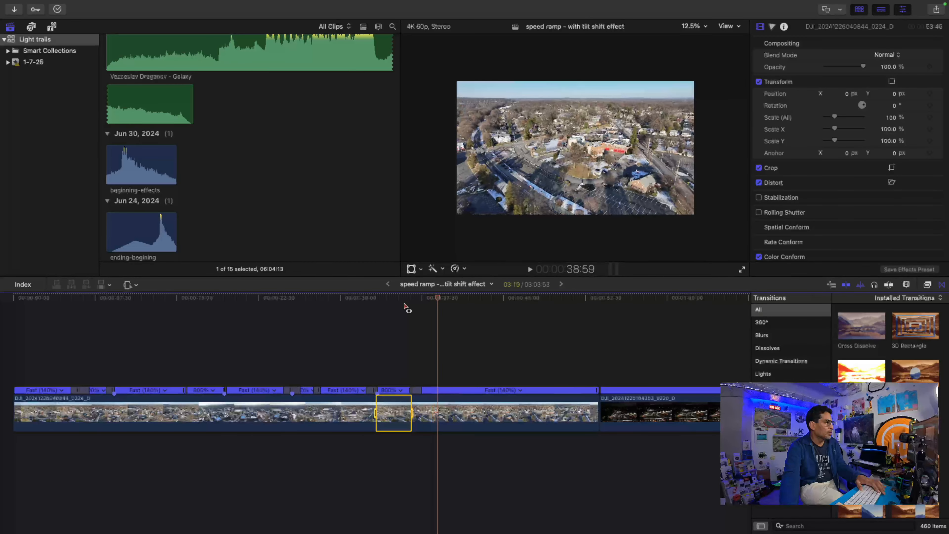
pyautogui.click(421, 311)
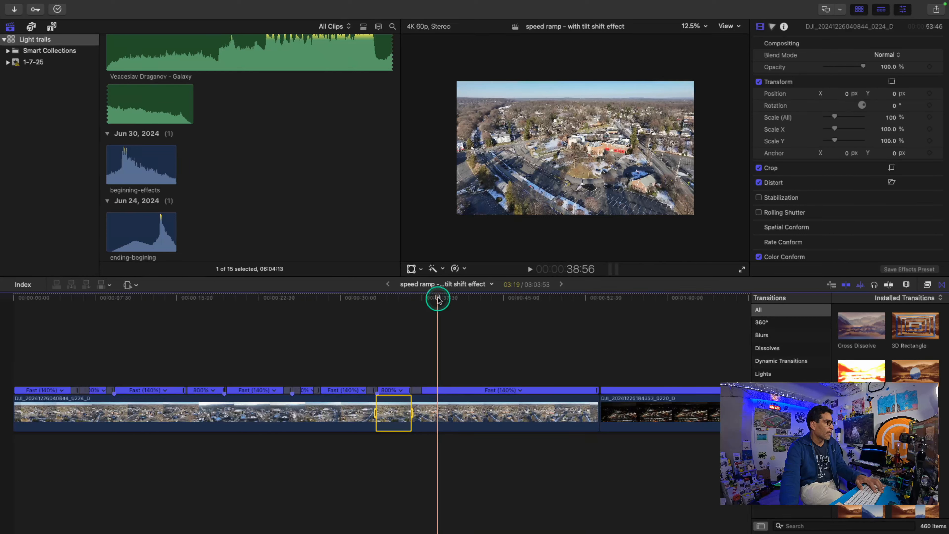
pyautogui.press('b')
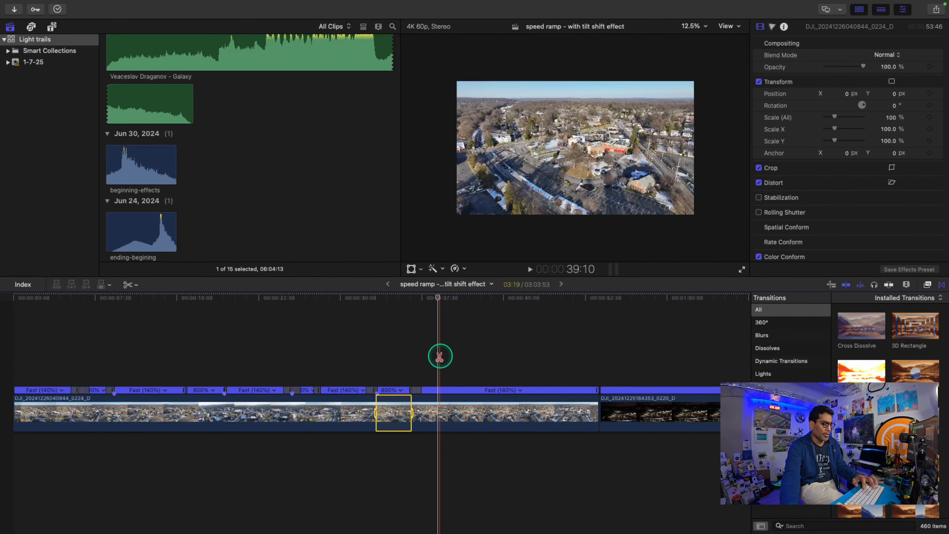
pyautogui.click(437, 413)
pyautogui.press('a')
pyautogui.click(478, 418)
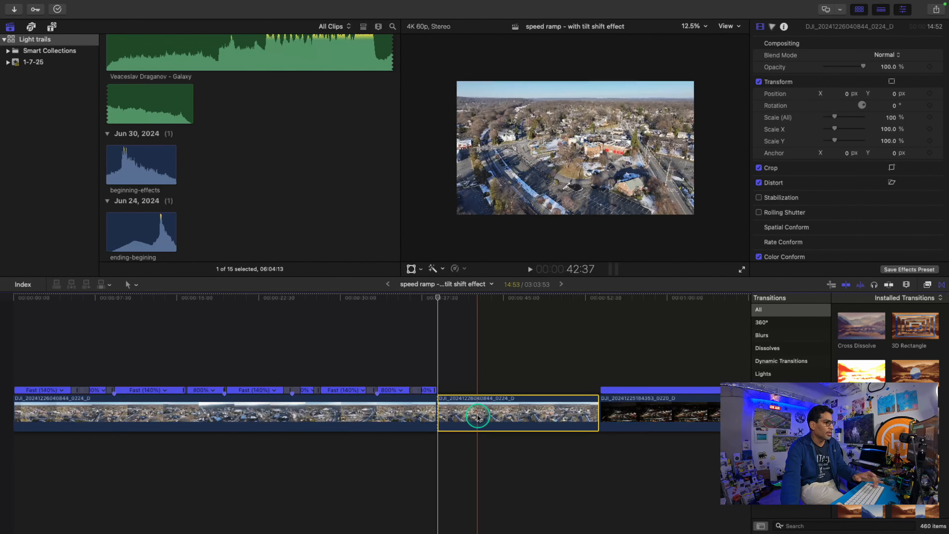
pyautogui.press('Delete')
# Step: Blade the night clip at about 1:07 and delete its portion before the cut
pyautogui.hscroll(10, 517, 392)
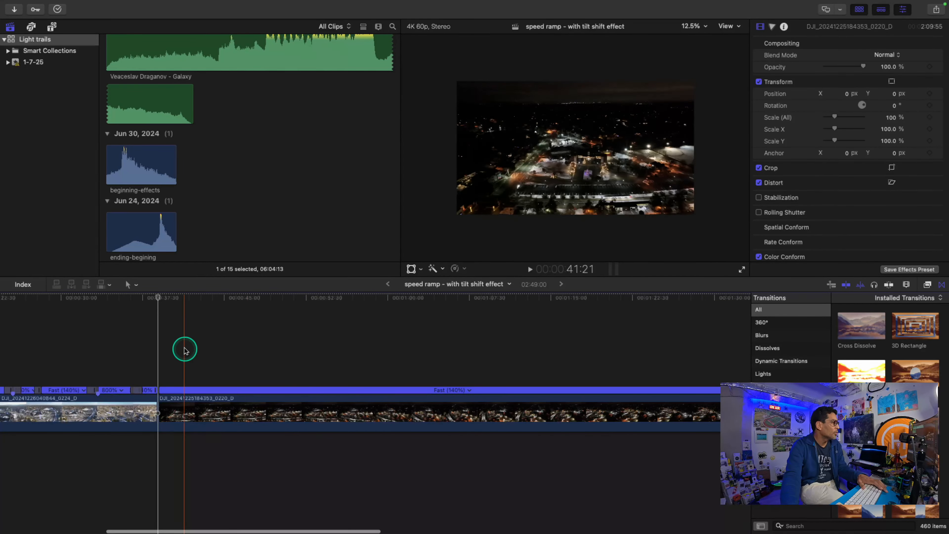
pyautogui.hscroll(-5, 185, 350)
pyautogui.click(319, 310)
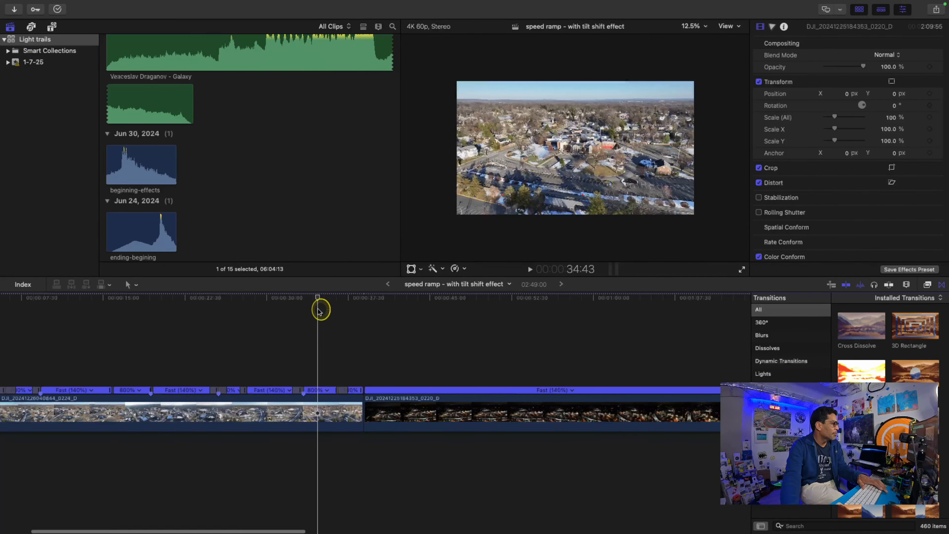
pyautogui.moveTo(319, 310); pyautogui.dragTo(675, 346)
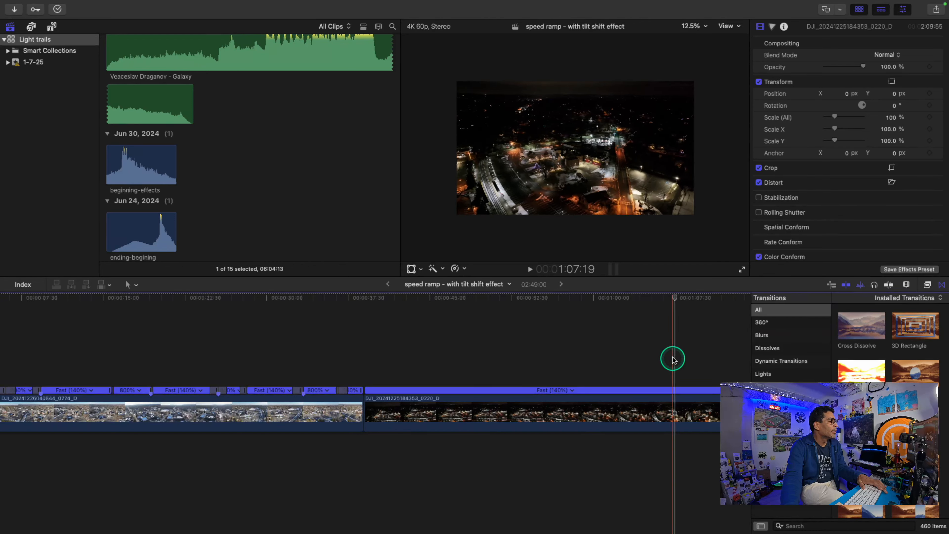
pyautogui.press('b')
pyautogui.click(672, 403)
pyautogui.press('a')
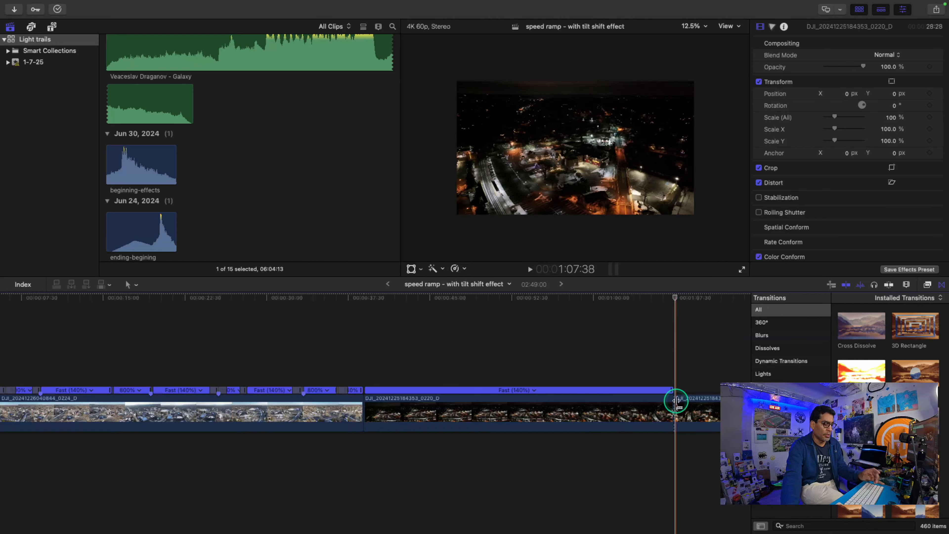
pyautogui.click(647, 408)
pyautogui.press('Delete')
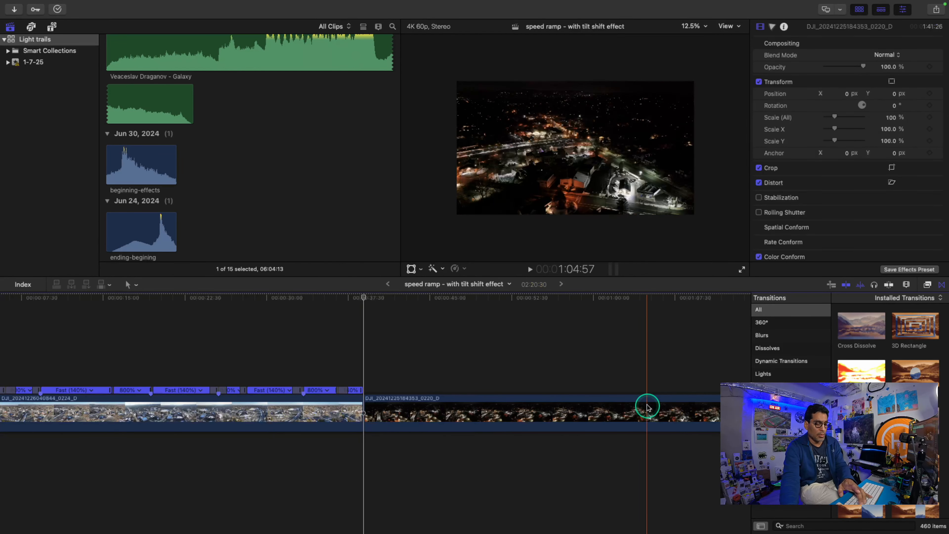
# Step: Add a Cross Dissolve transition between the daytime and night clips and play it from 36:37
pyautogui.click(851, 331)
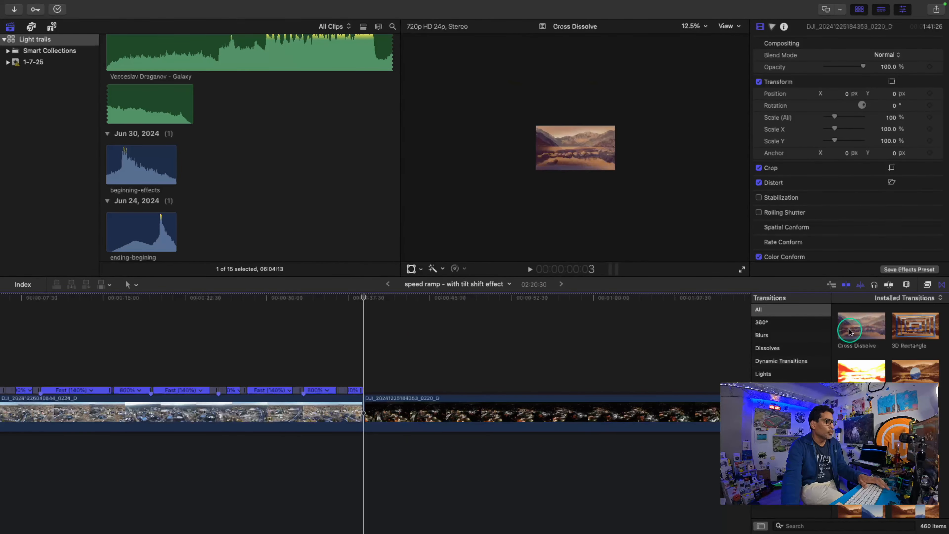
pyautogui.moveTo(855, 333); pyautogui.dragTo(368, 409)
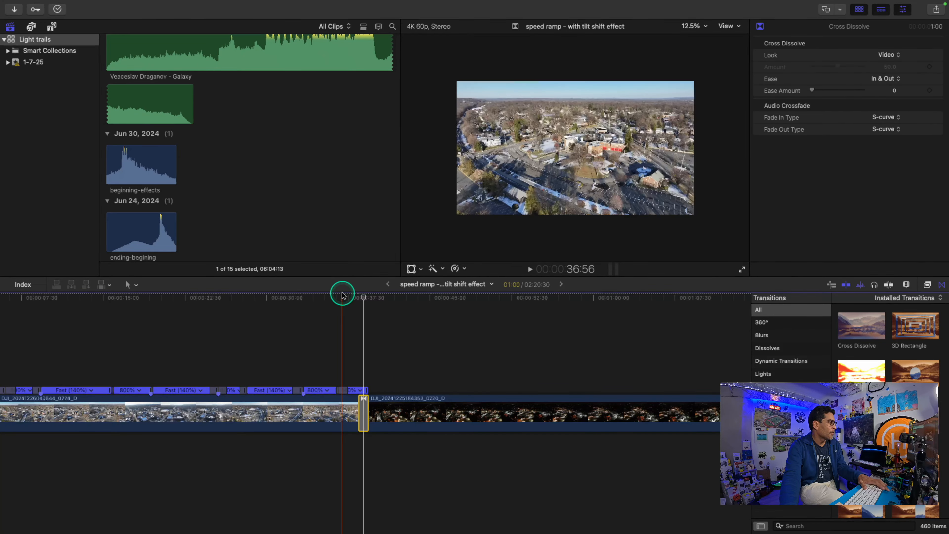
pyautogui.click(339, 298)
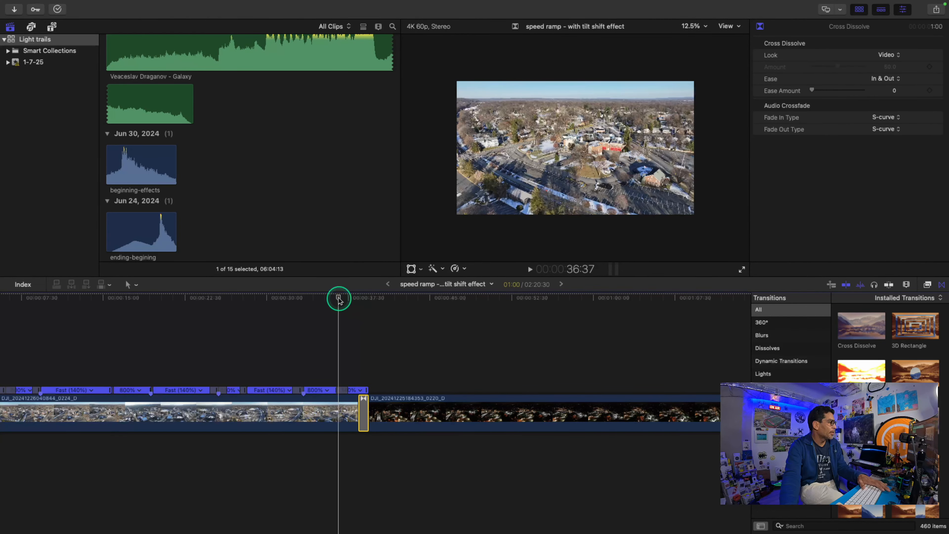
pyautogui.press('space')
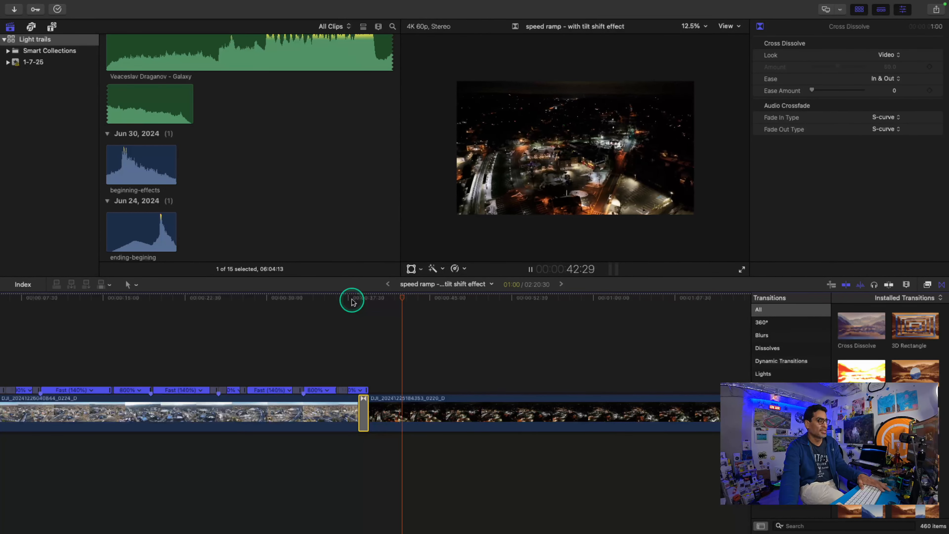
# Step: Stop playback at 42:45, show the night clip's retime editor and make a Blade Speed cut there
pyautogui.press('space')
pyautogui.hscroll(-1, 397, 385)
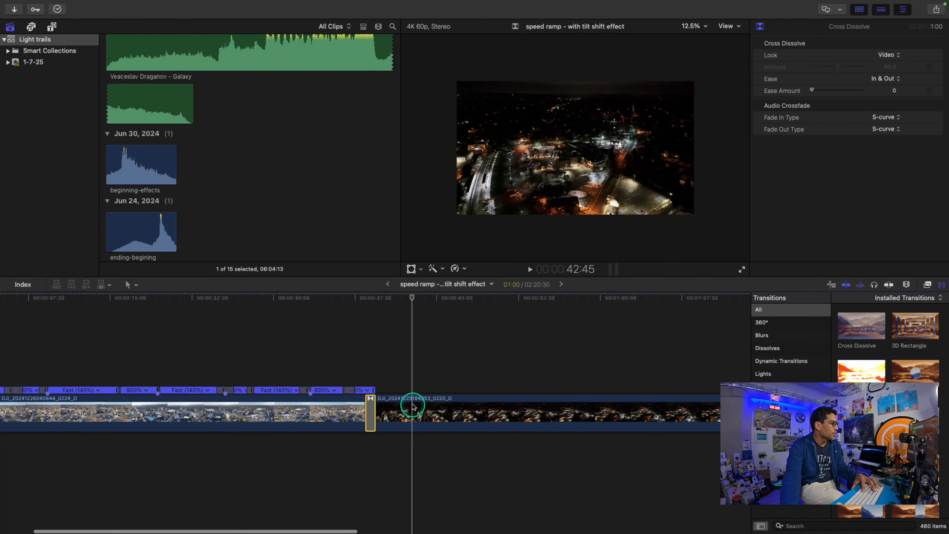
pyautogui.click(412, 406)
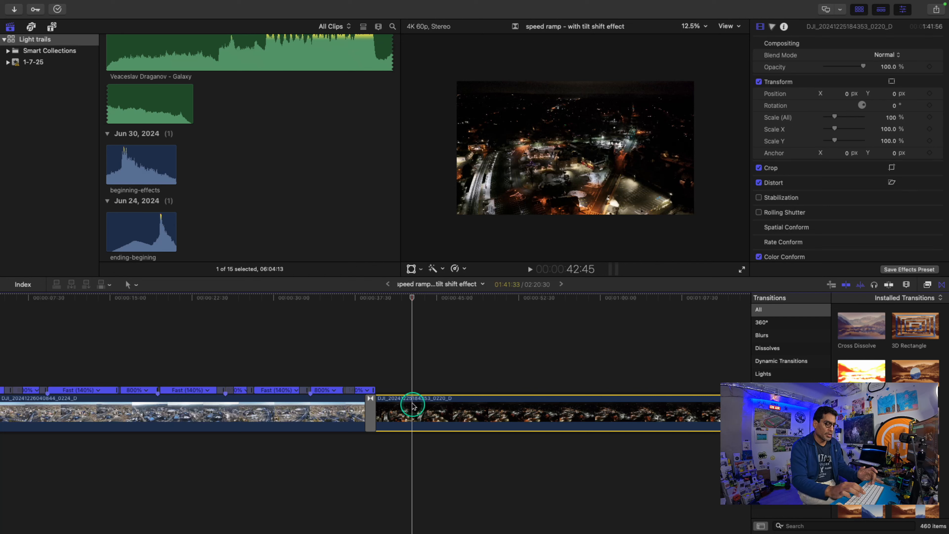
pyautogui.press('super+r')
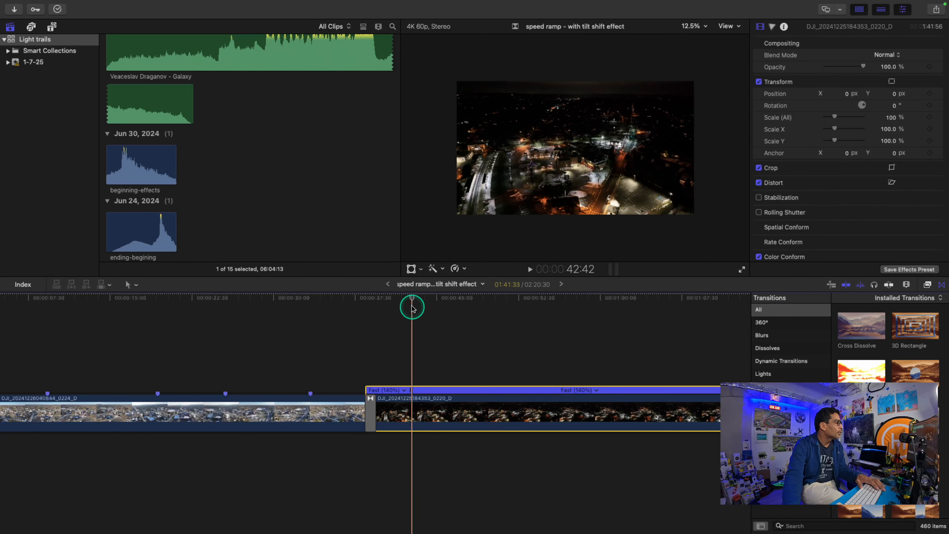
# Step: Range-select about 20 seconds of the night clip starting at 42:42 and set that range to normal (100%) speed
pyautogui.moveTo(412, 304); pyautogui.dragTo(630, 319)
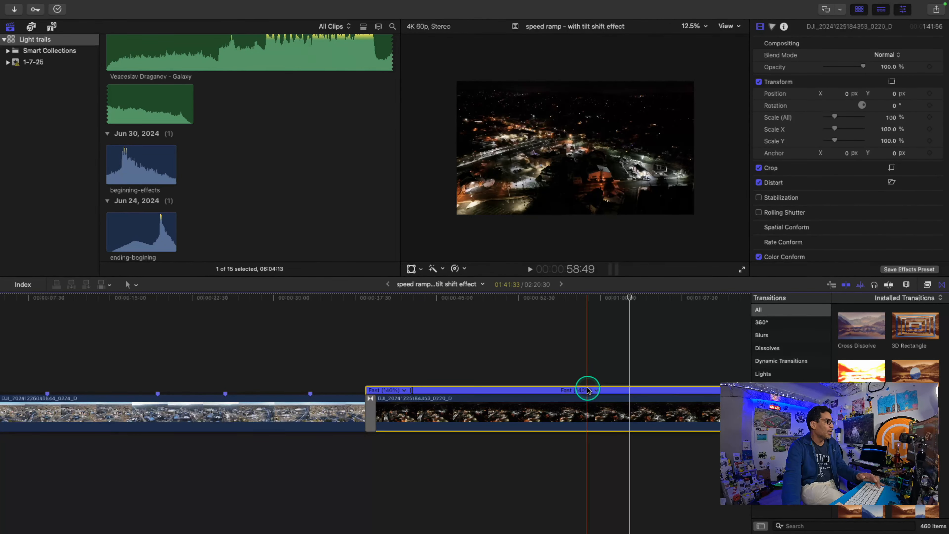
pyautogui.press('b')
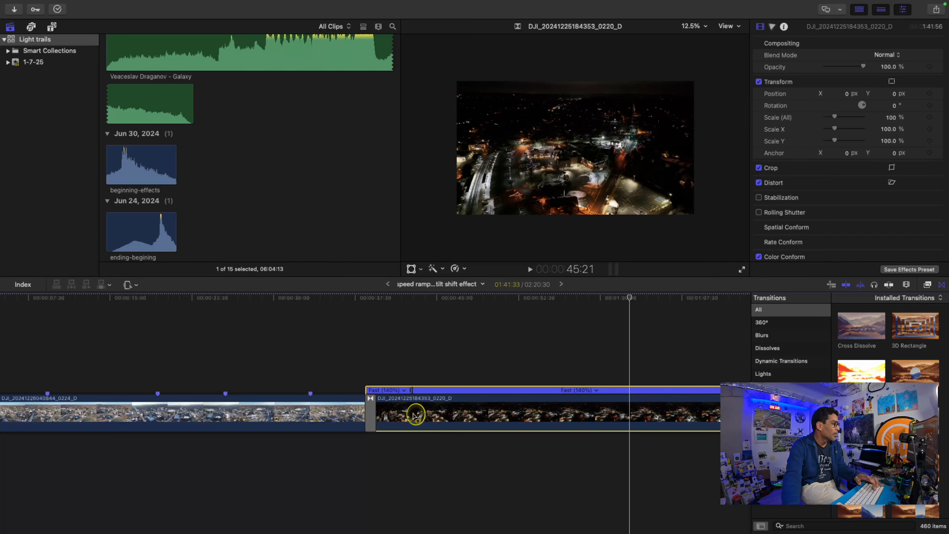
pyautogui.moveTo(415, 415); pyautogui.dragTo(631, 419)
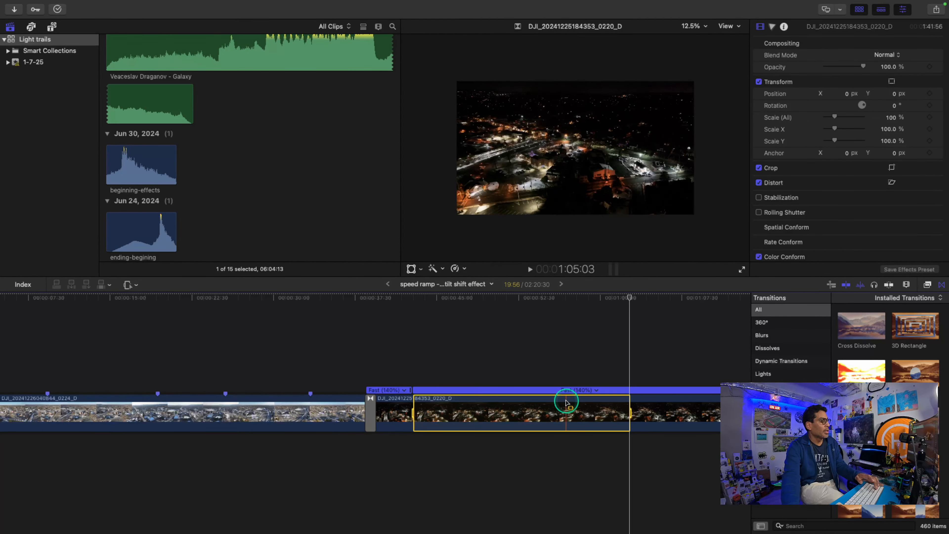
pyautogui.hotkey('shift', 'n')
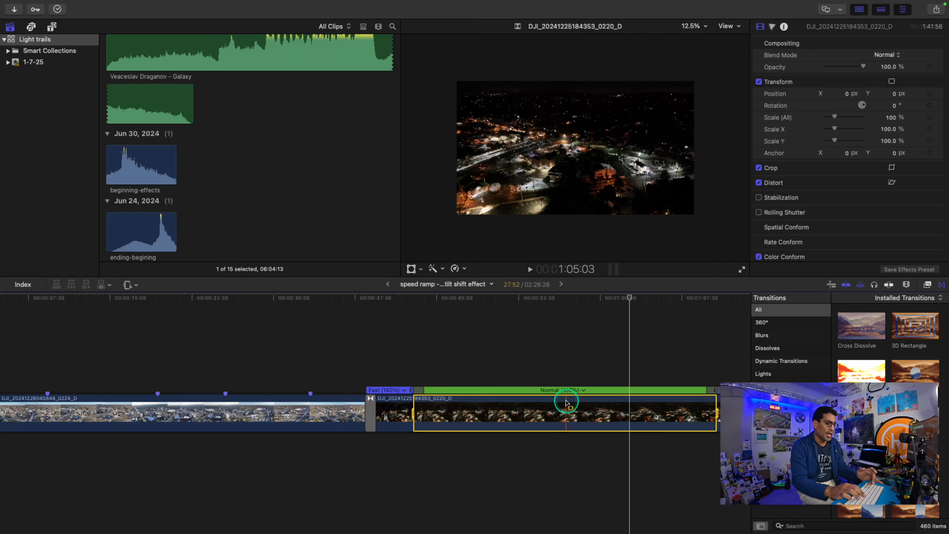
# Step: Speed up the night clip's normal-speed section to Fast 8x
pyautogui.click(583, 390)
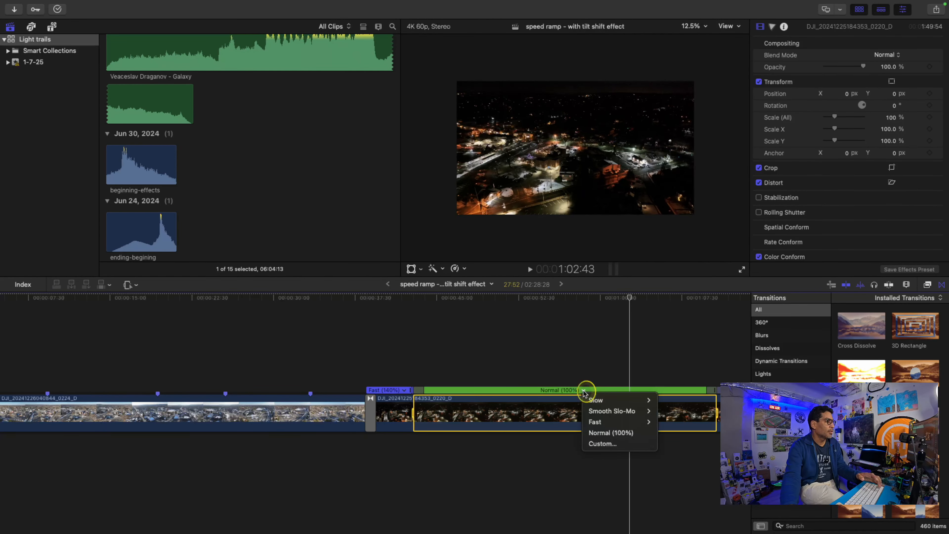
pyautogui.moveTo(634, 425)
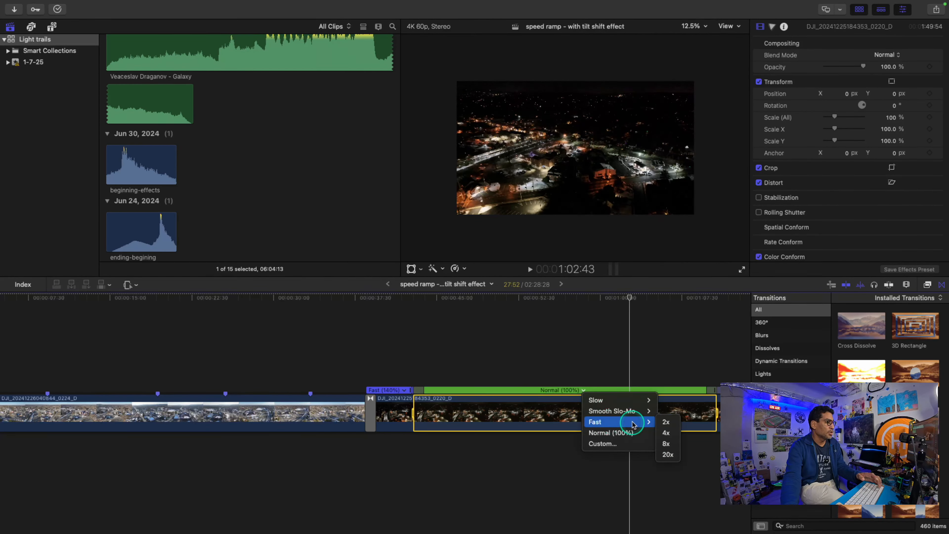
pyautogui.click(667, 444)
# Step: Play back repeatedly from just before the Cross Dissolve through the night clip's 8x section, stopping at 46:46
pyautogui.click(373, 298)
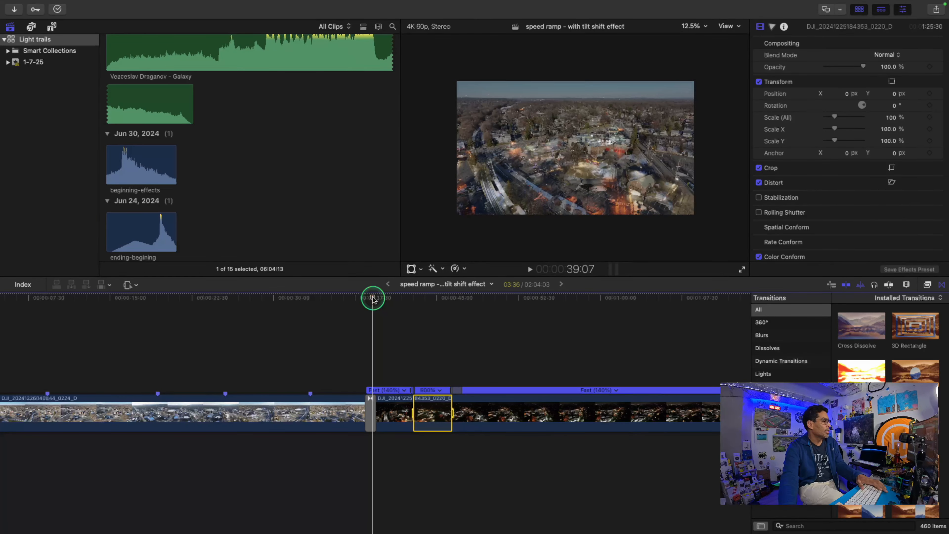
pyautogui.moveTo(372, 299); pyautogui.dragTo(354, 302)
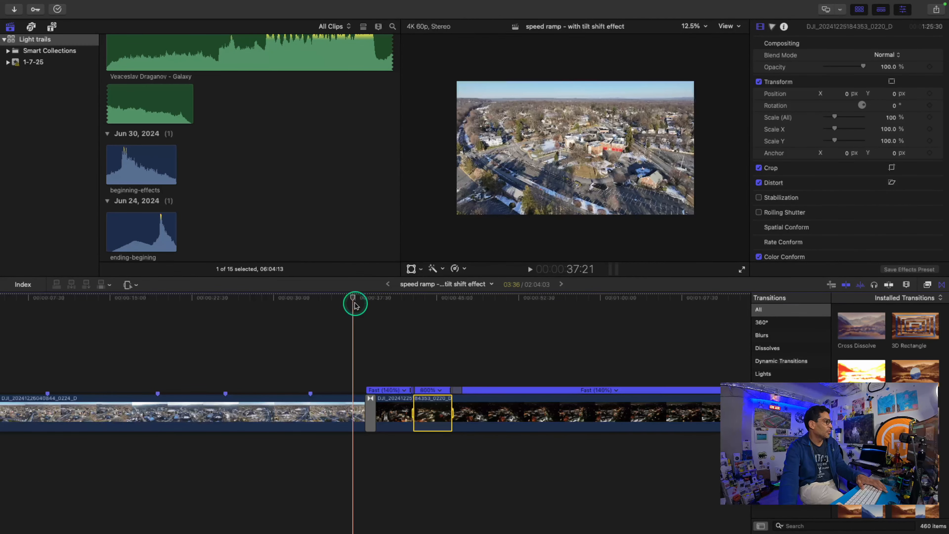
pyautogui.press('space')
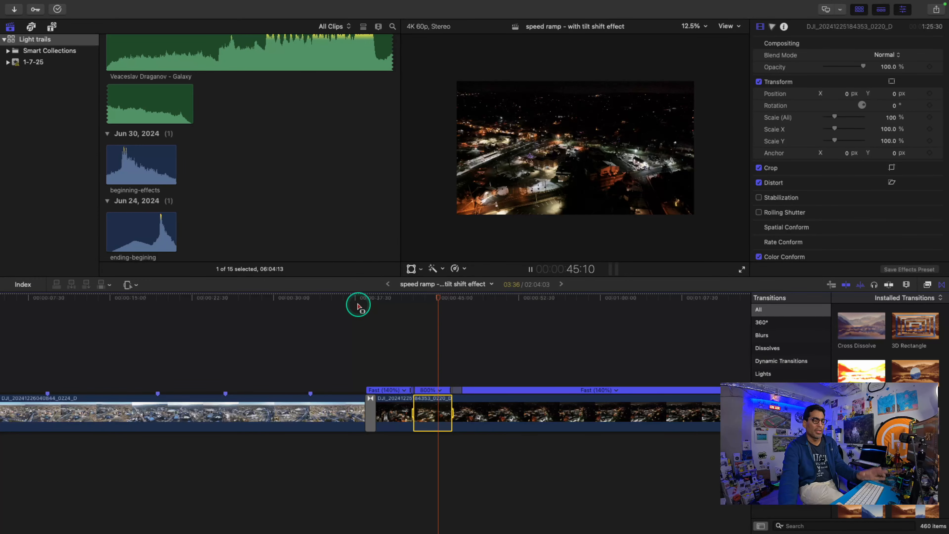
pyautogui.click(345, 298)
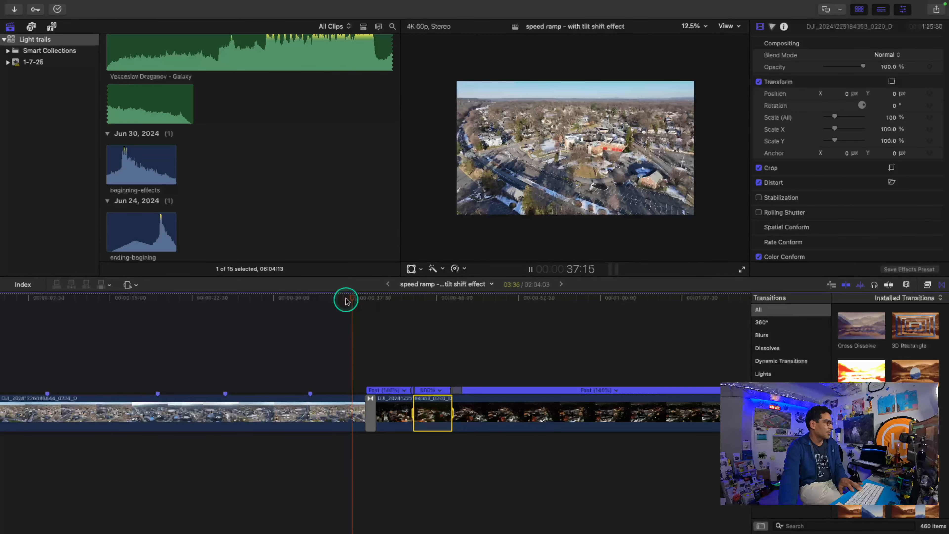
pyautogui.press('space')
pyautogui.click(333, 303)
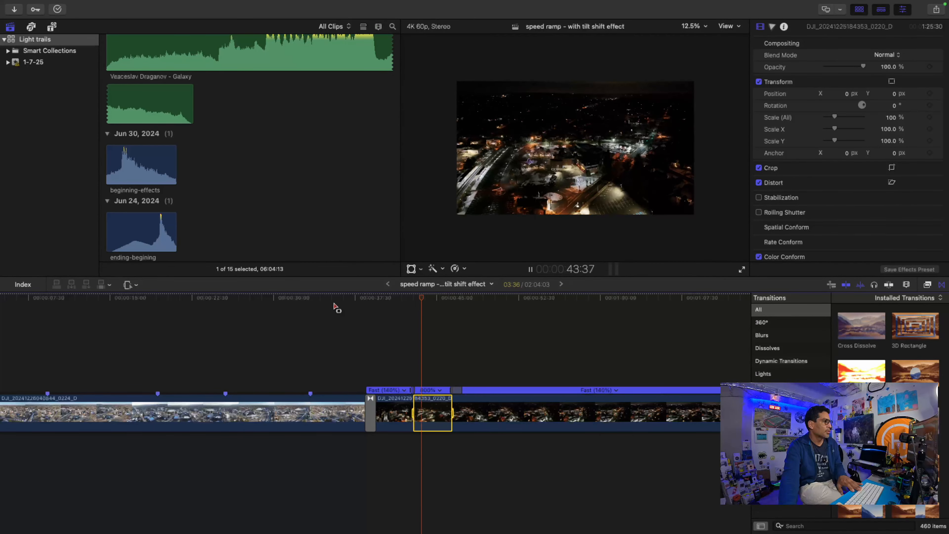
pyautogui.click(335, 304)
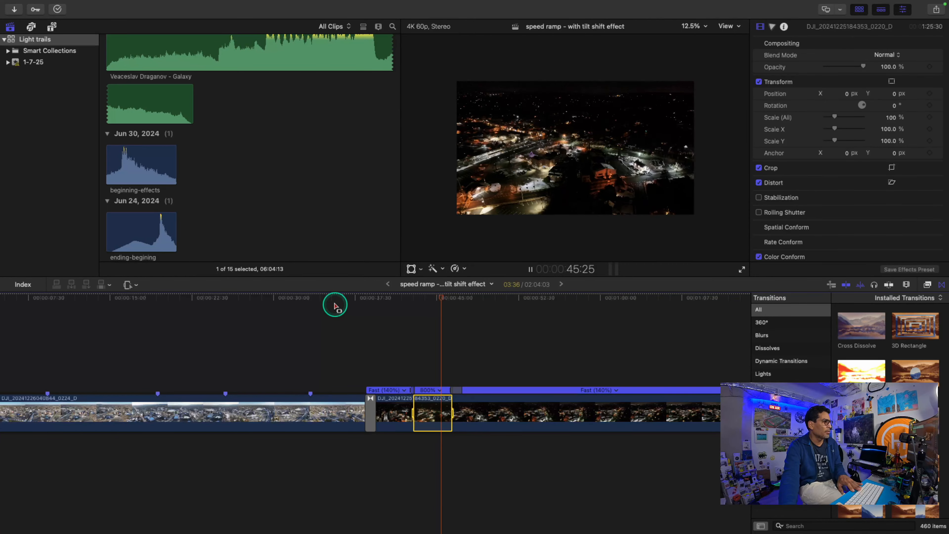
pyautogui.press('space')
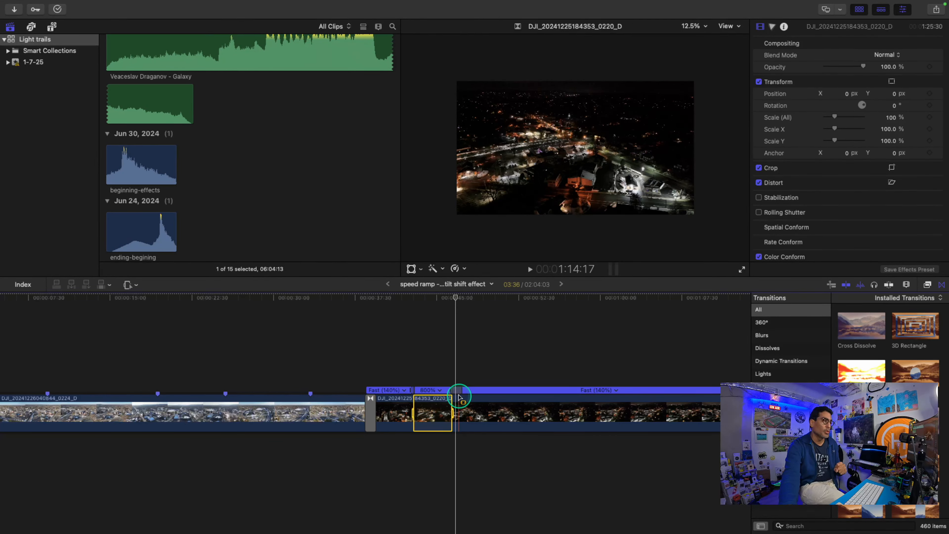
# Step: Search the effects for "focus", apply the Focus effect to the daytime clip and preview it at 2:57
pyautogui.click(927, 286)
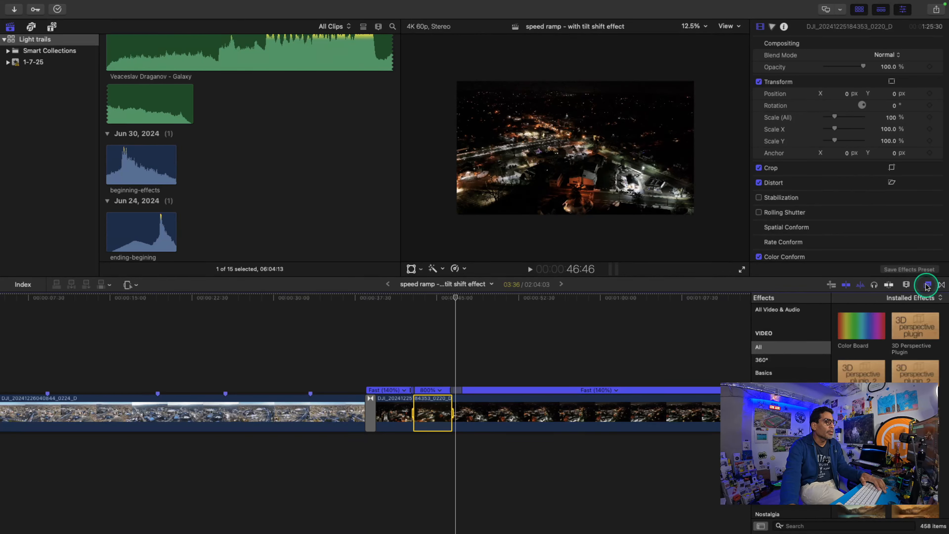
pyautogui.click(800, 526)
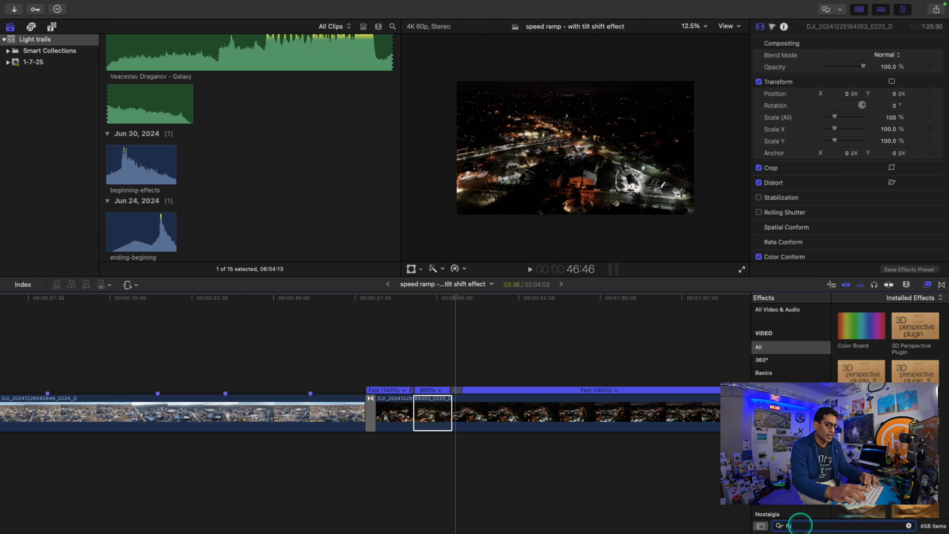
pyautogui.write('focus')
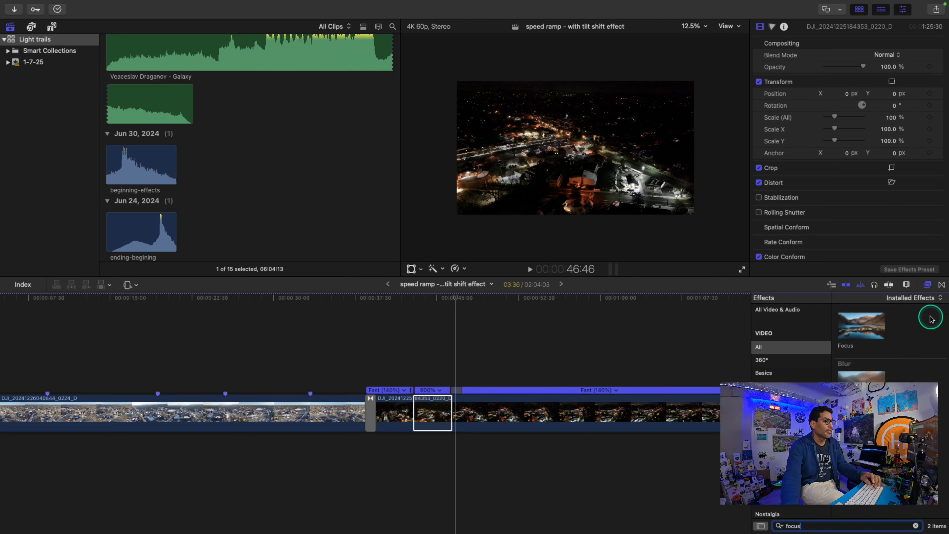
pyautogui.moveTo(855, 327); pyautogui.dragTo(225, 415)
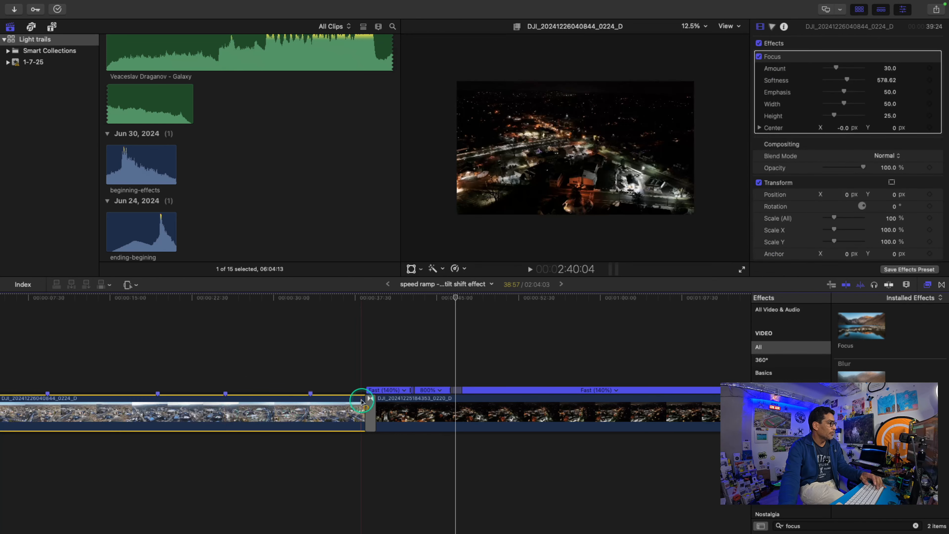
pyautogui.hscroll(-3, 336, 389)
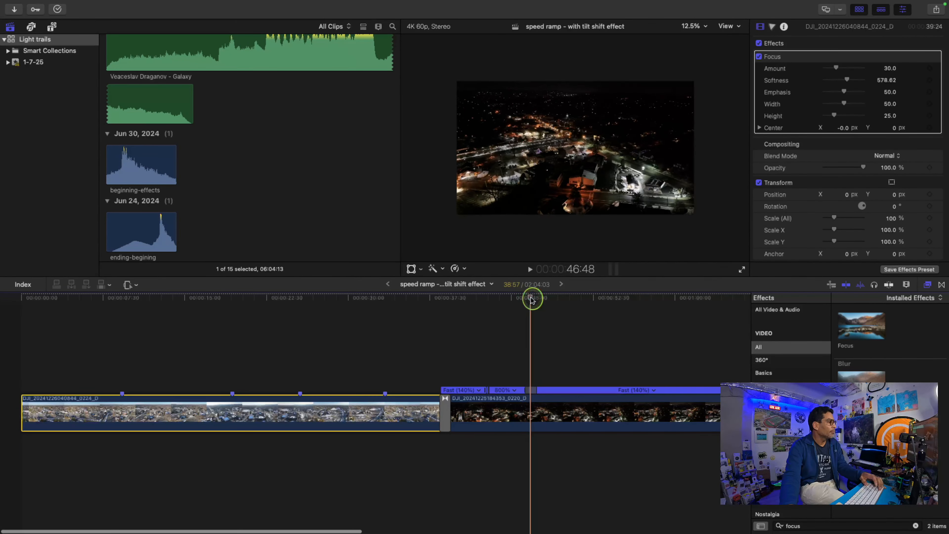
pyautogui.moveTo(531, 298); pyautogui.dragTo(55, 326)
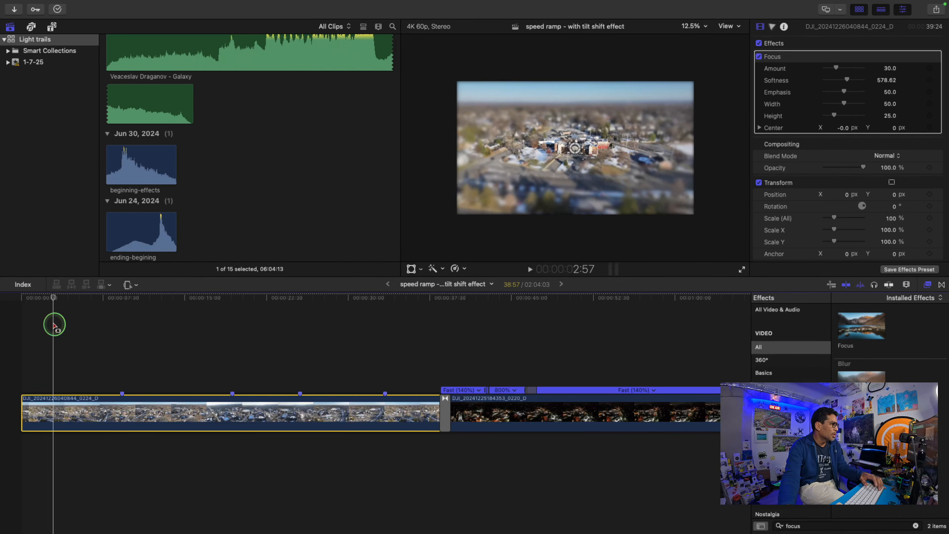